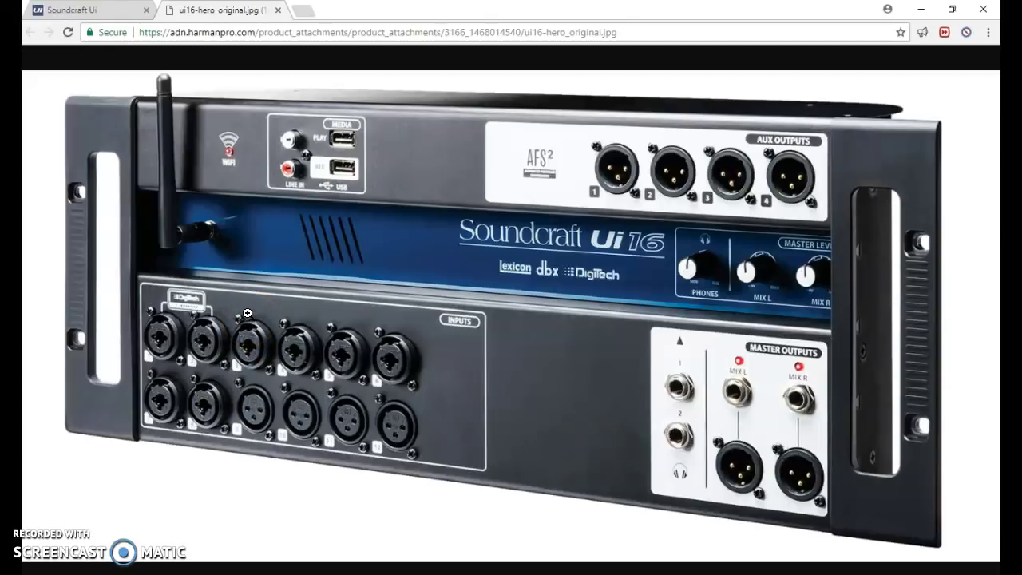
# Switch the Soundcraft Ui mixer to its gain view and sweep the AC GUITAR gain down and back up.
pyautogui.click(74, 12)
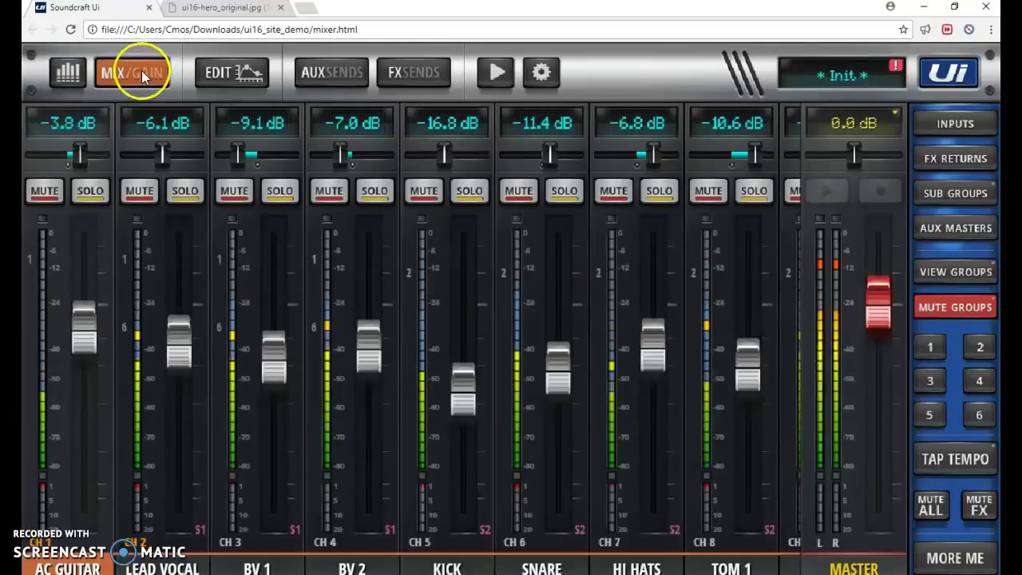
pyautogui.click(141, 70)
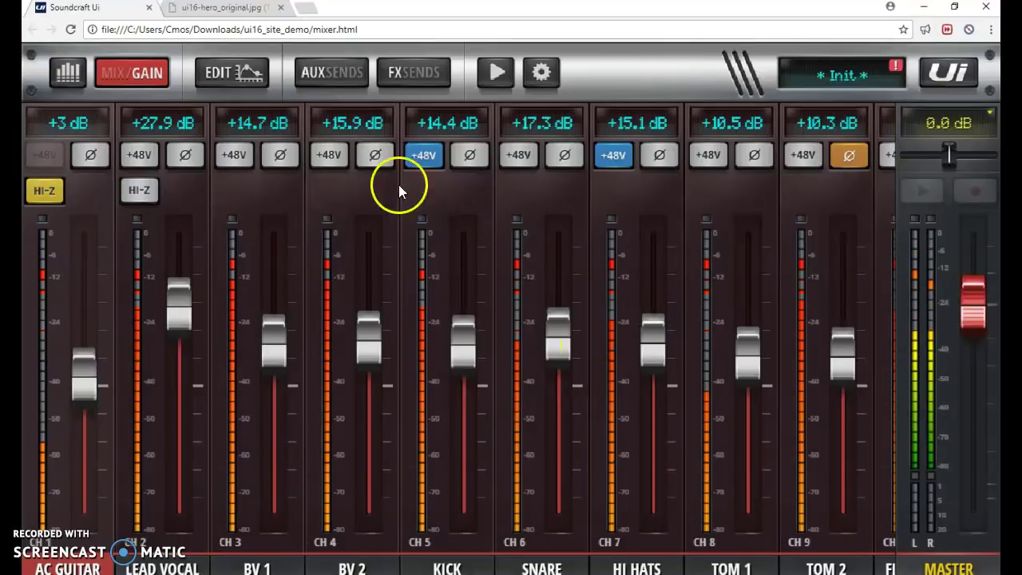
pyautogui.moveTo(83, 371); pyautogui.dragTo(83, 499)
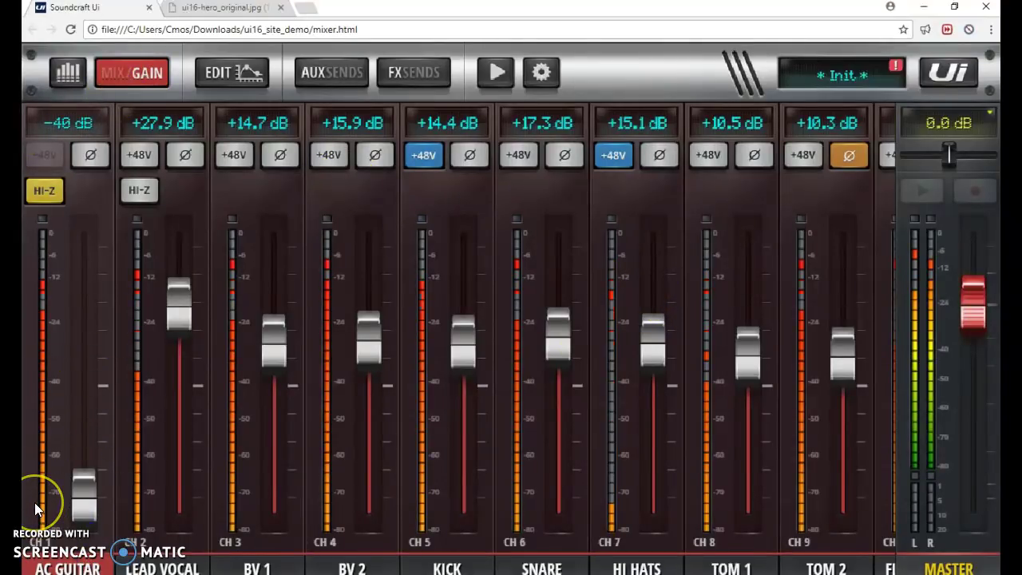
pyautogui.moveTo(80, 509); pyautogui.dragTo(92, 353)
pyautogui.click(137, 71)
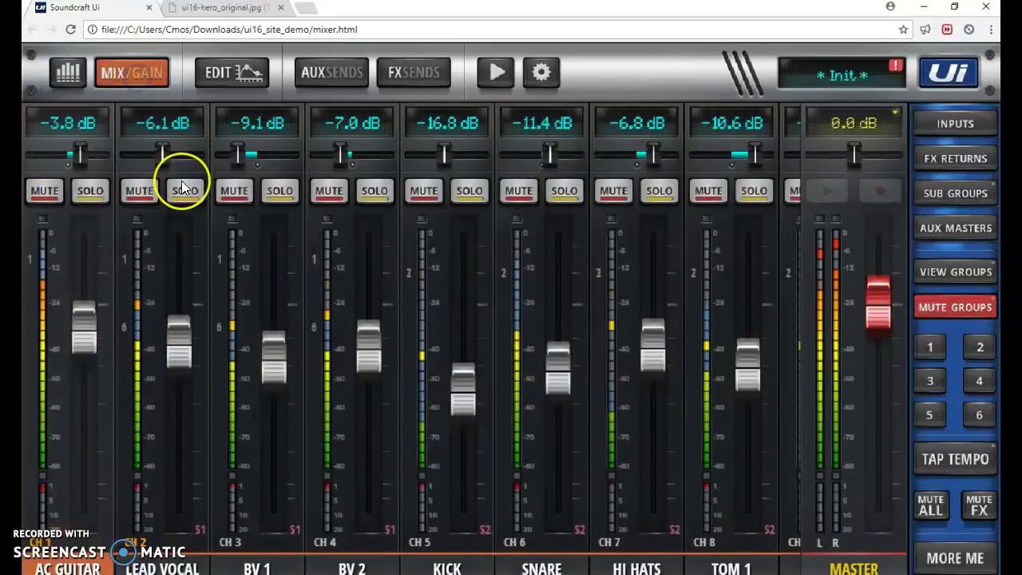
# Raise the CH 1 gain to +16.9, then +18.1 dB, and settle near +15.2 dB.
pyautogui.click(151, 69)
pyautogui.moveTo(85, 331)
pyautogui.mouseDown()
pyautogui.moveTo(88, 361)
pyautogui.moveTo(85, 327)
pyautogui.mouseUp()
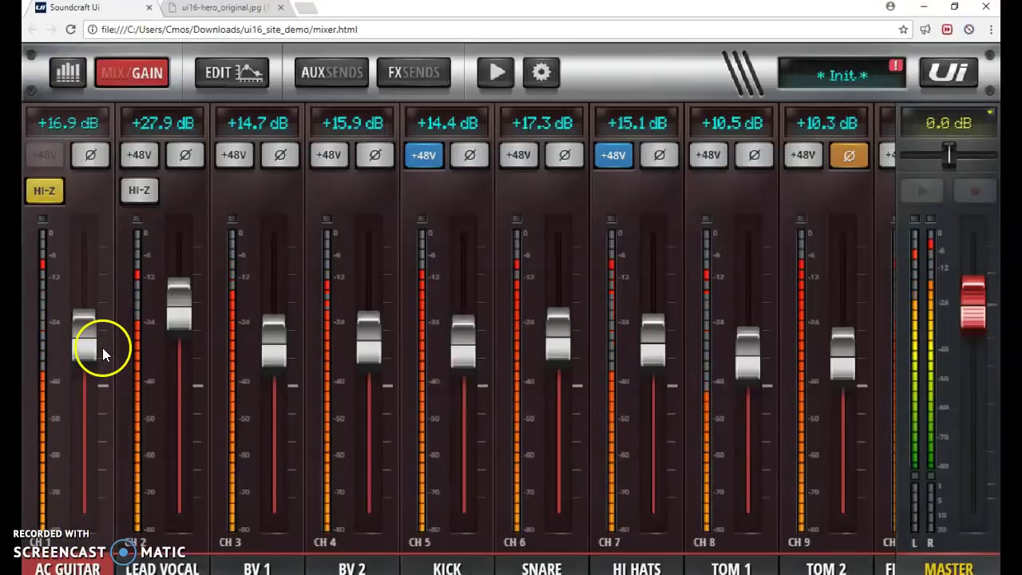
pyautogui.click(137, 73)
pyautogui.click(137, 74)
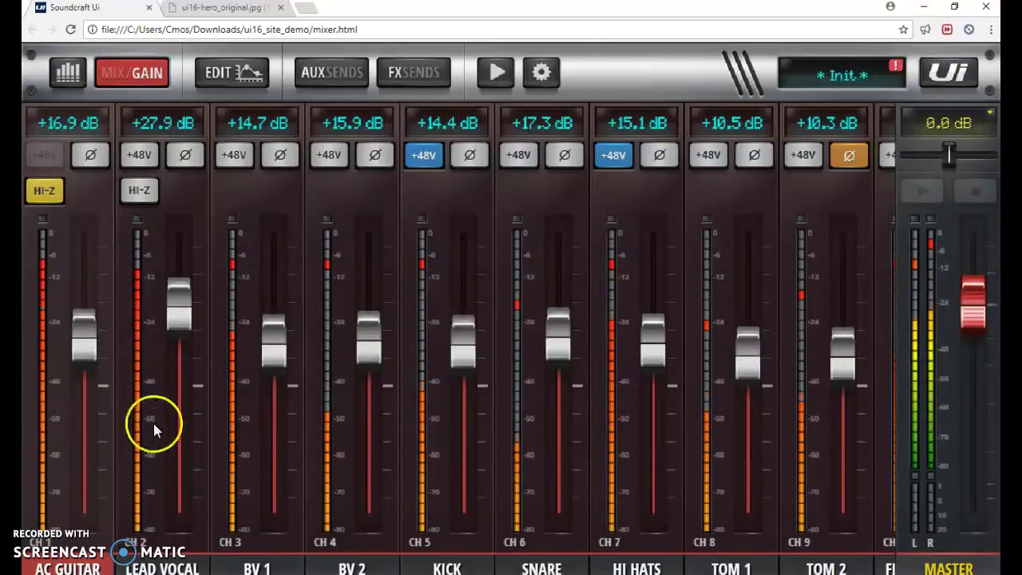
pyautogui.moveTo(88, 338); pyautogui.dragTo(88, 333)
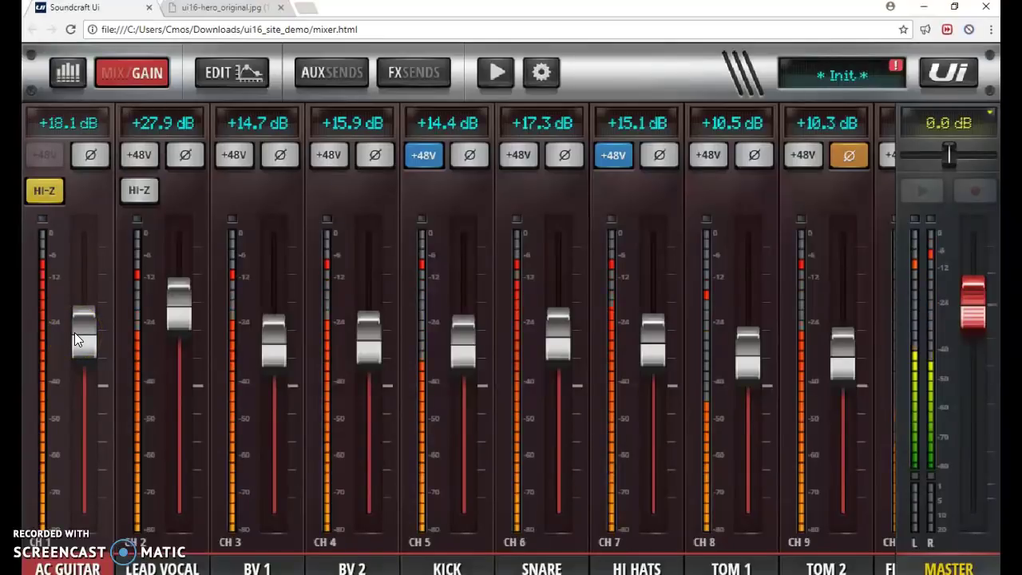
pyautogui.moveTo(83, 344); pyautogui.dragTo(55, 246)
# Lower the CH 1 gain to about +9.9 dB and switch its HI-Z input on, then off.
pyautogui.click(46, 190)
pyautogui.click(141, 190)
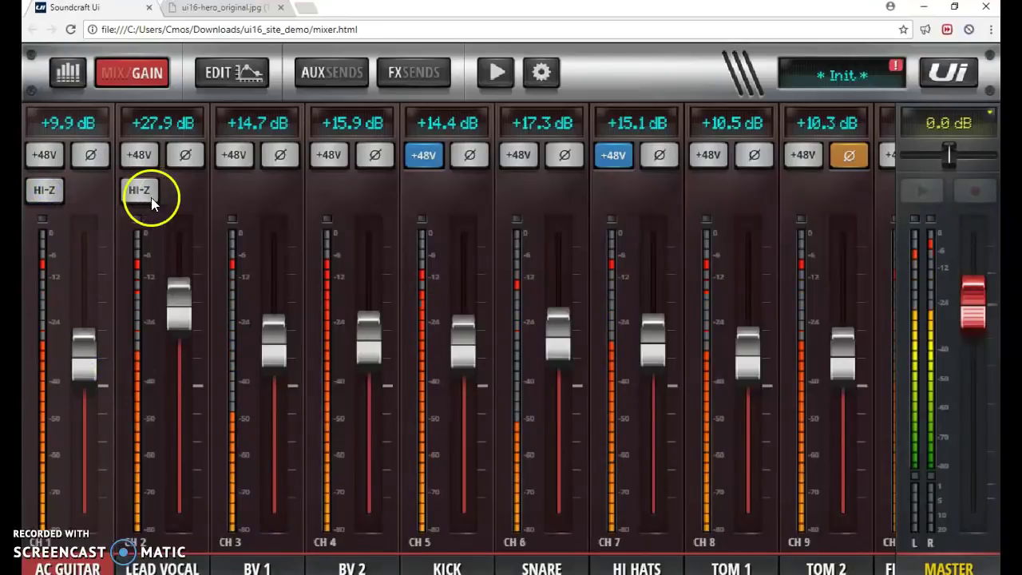
pyautogui.click(65, 200)
pyautogui.click(141, 189)
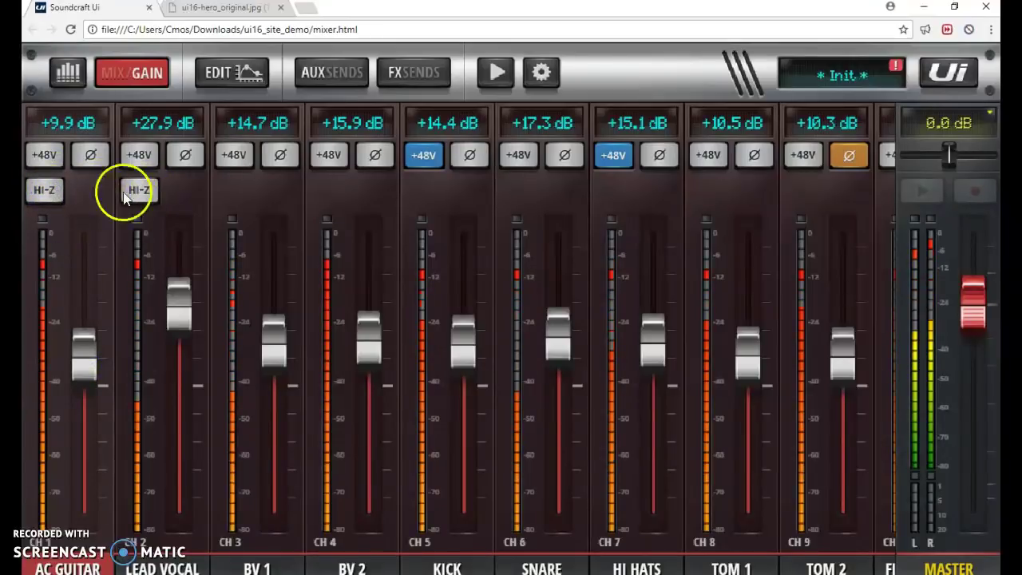
pyautogui.click(93, 229)
pyautogui.click(50, 192)
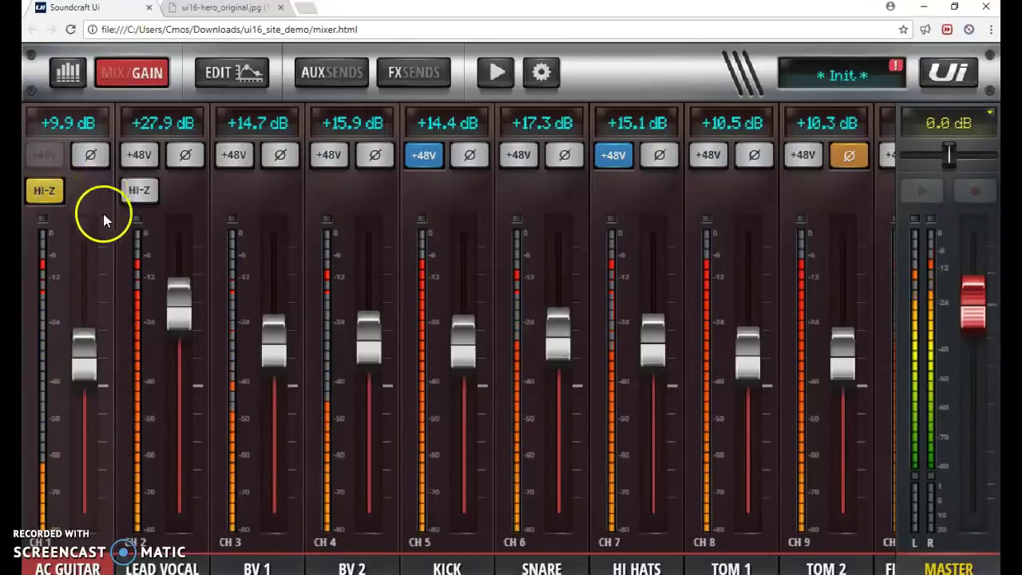
pyautogui.click(44, 194)
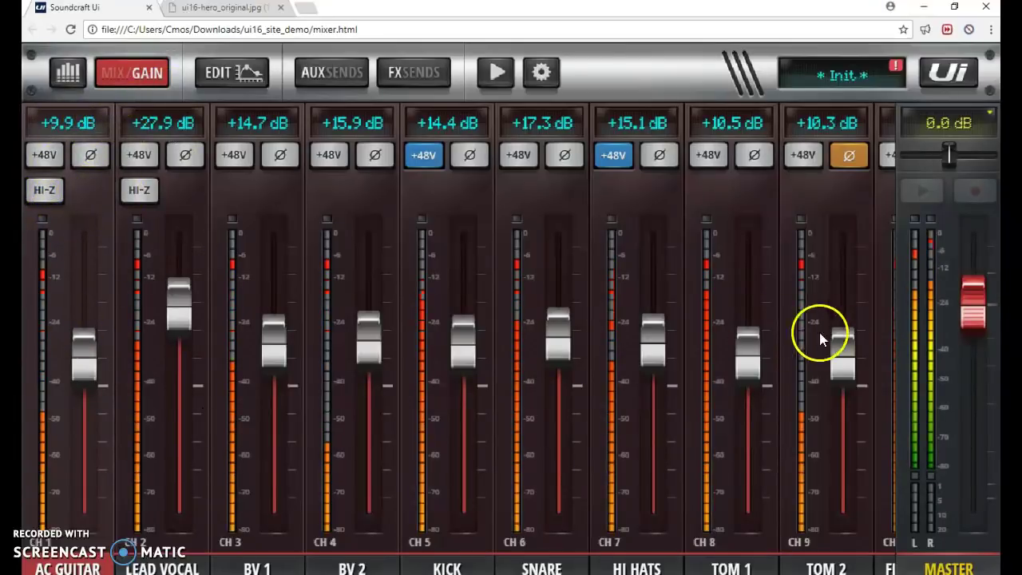
# Toggle +48V phantom power on and off for CH 1–3, then invert BV 1's polarity.
pyautogui.click(46, 155)
pyautogui.click(140, 155)
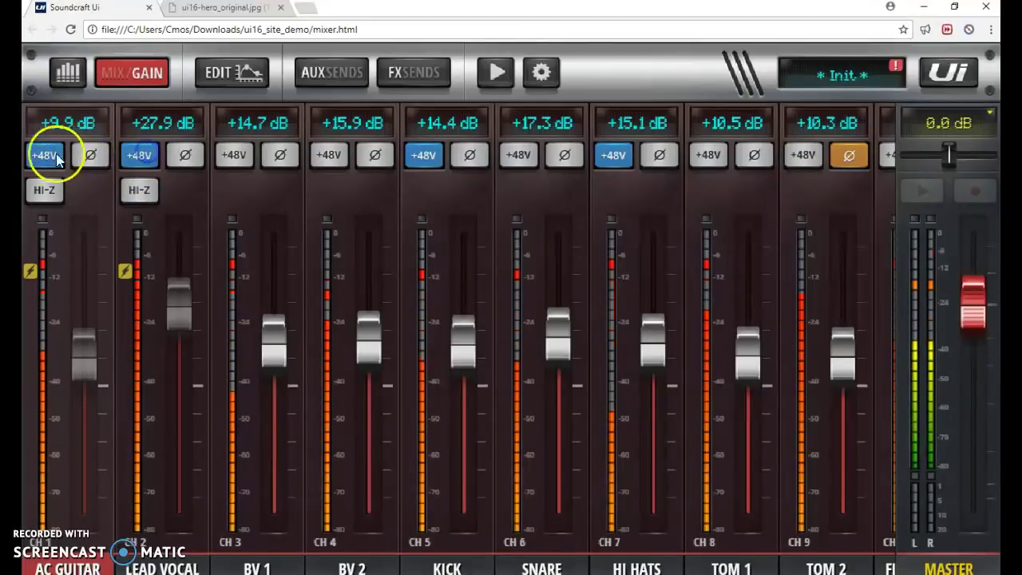
pyautogui.click(54, 157)
pyautogui.click(137, 156)
pyautogui.click(238, 157)
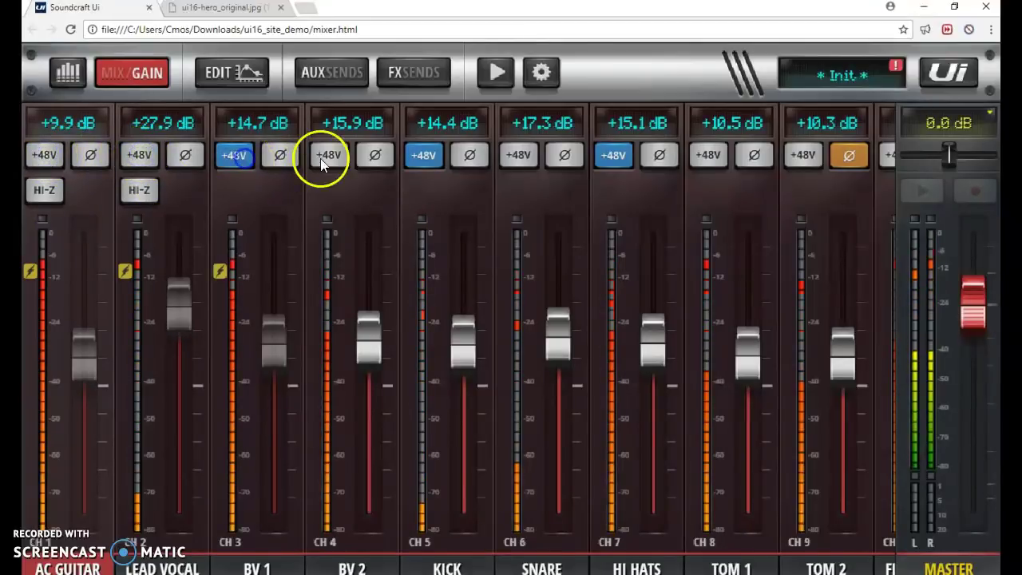
pyautogui.click(232, 157)
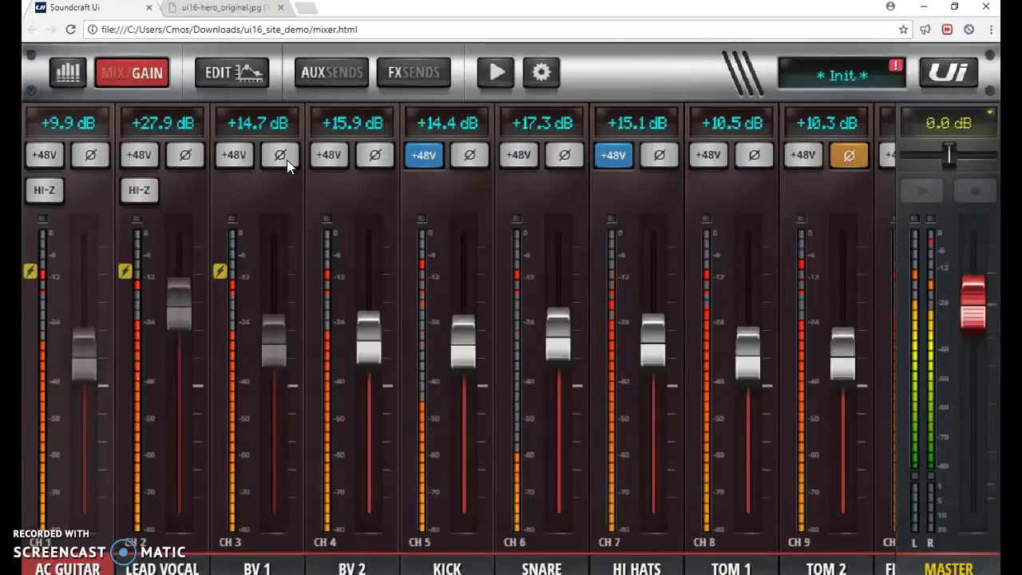
pyautogui.click(287, 160)
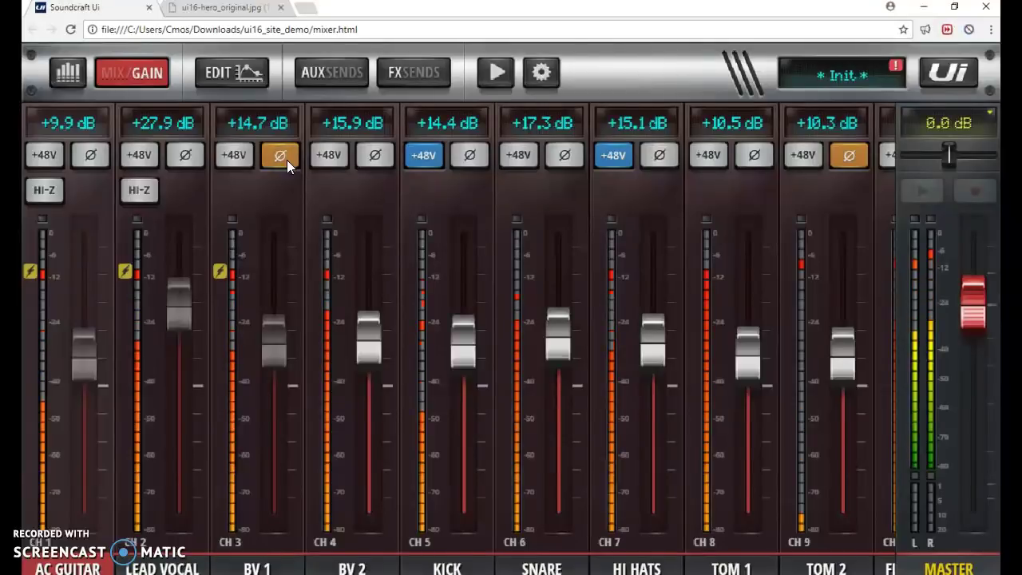
# Return to the mix levels, mute and unmute AC GUITAR, then solo it.
pyautogui.click(132, 72)
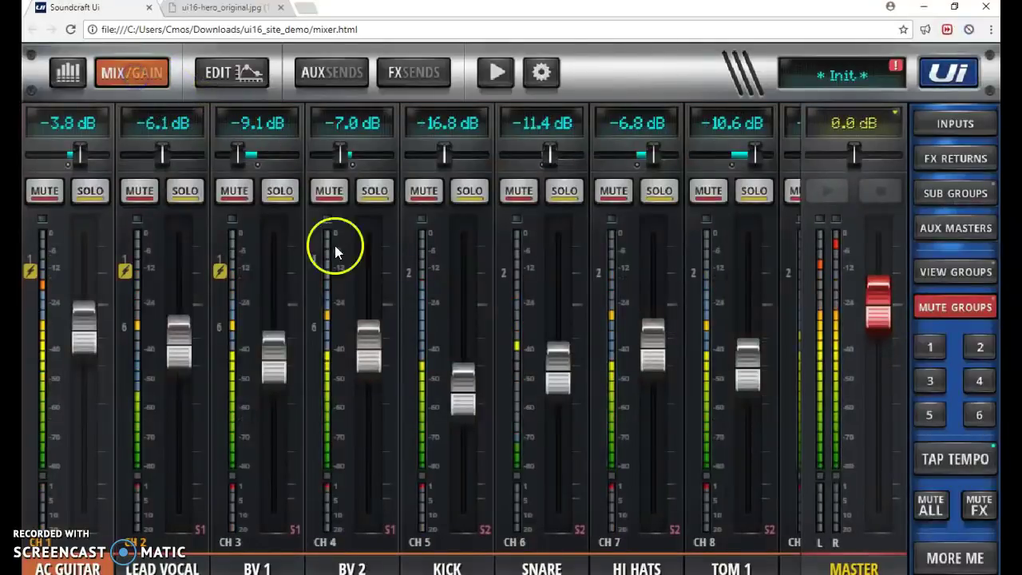
pyautogui.click(50, 194)
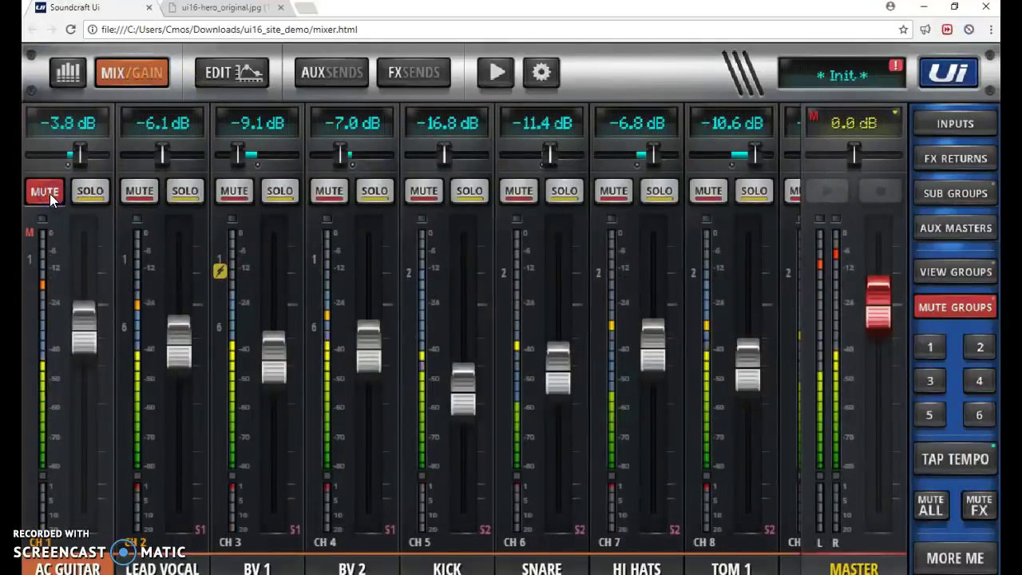
pyautogui.click(49, 193)
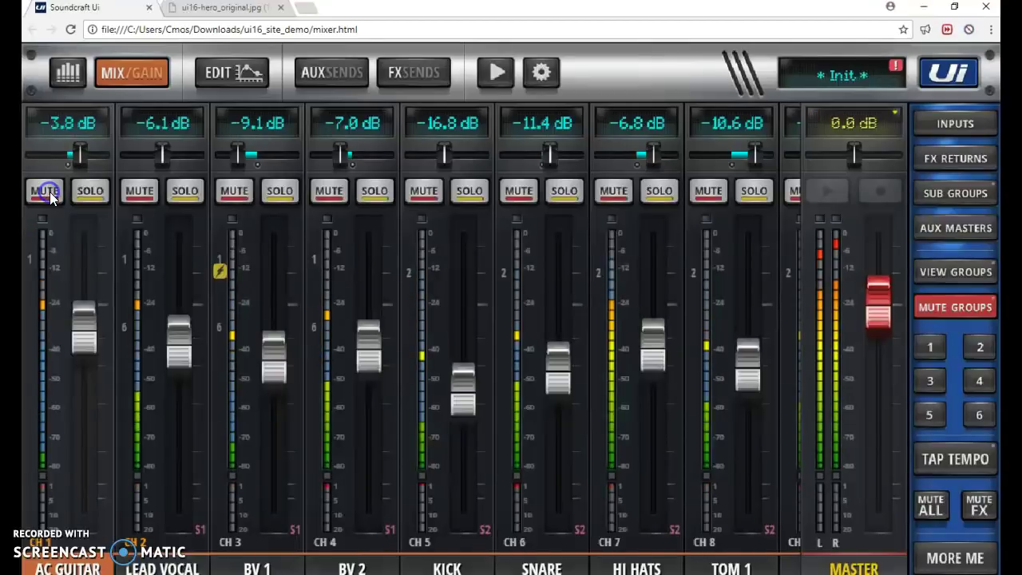
pyautogui.click(92, 195)
# Pan AC GUITAR back to CENTER and bring its fader to -2.7 dB.
pyautogui.moveTo(79, 166); pyautogui.dragTo(68, 163)
pyautogui.click(84, 310)
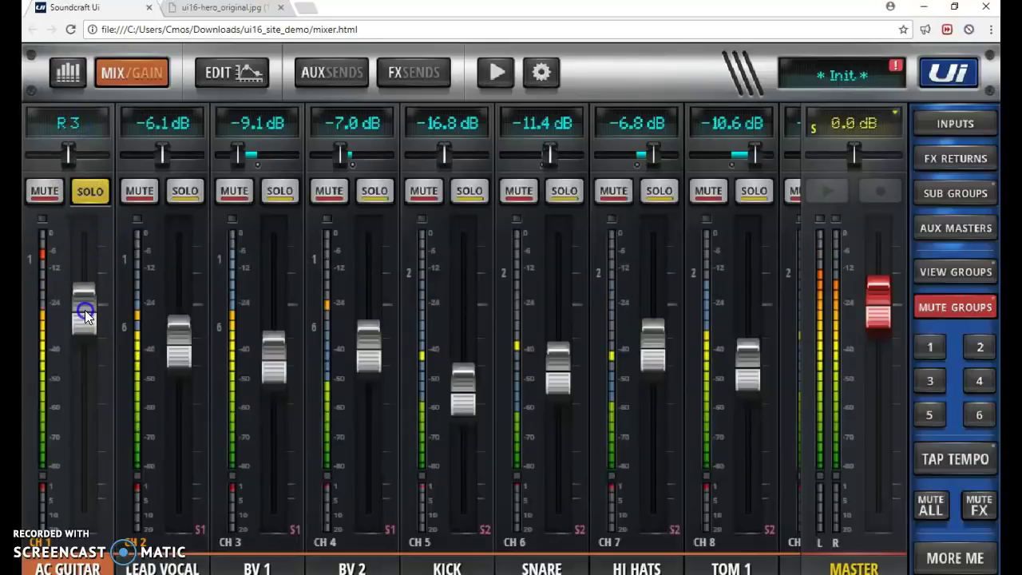
pyautogui.moveTo(85, 310); pyautogui.dragTo(85, 321)
pyautogui.moveTo(69, 159); pyautogui.dragTo(69, 158)
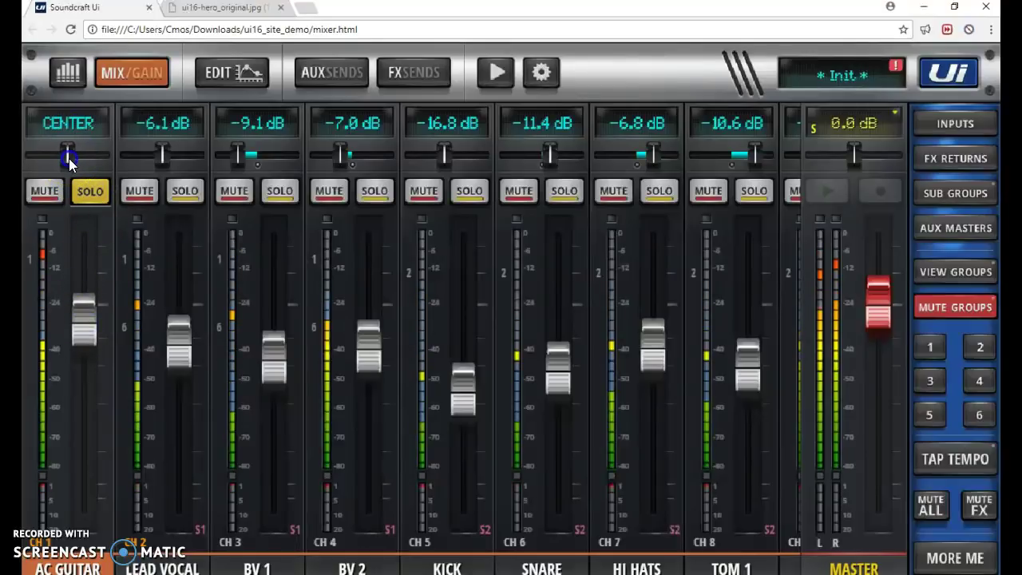
pyautogui.click(69, 155)
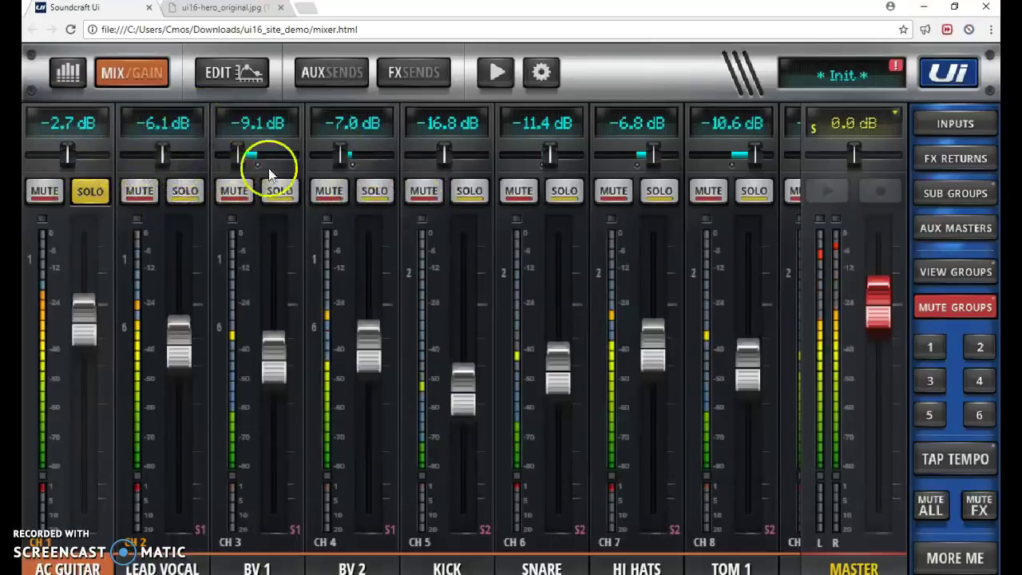
pyautogui.click(456, 136)
pyautogui.click(558, 211)
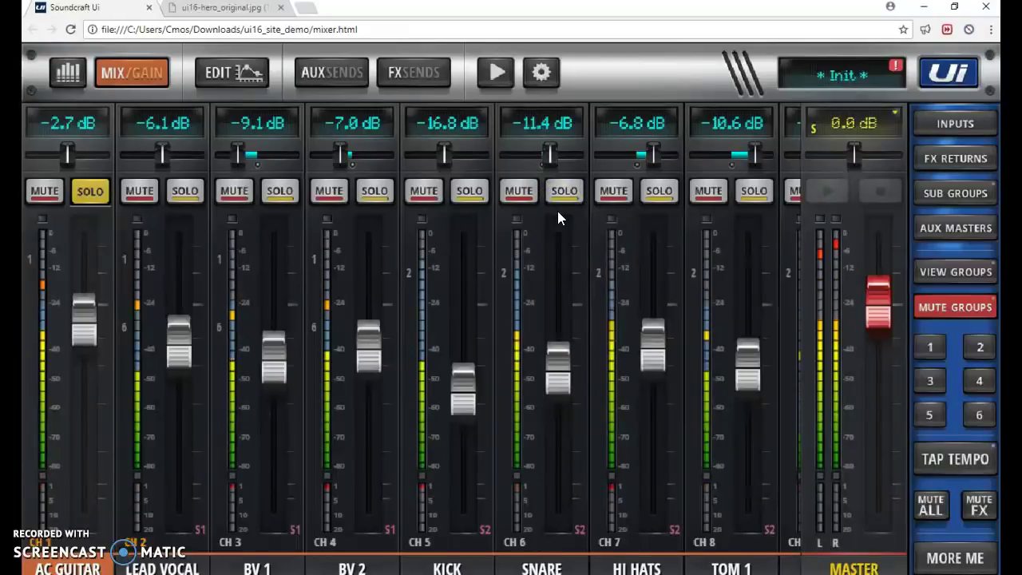
pyautogui.click(126, 144)
pyautogui.click(99, 238)
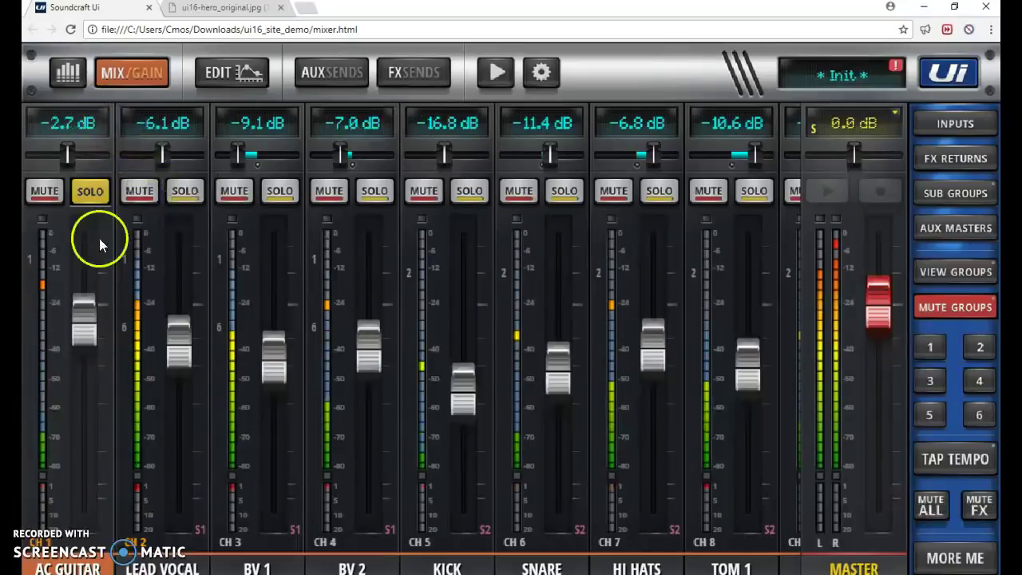
# Open AC GUITAR's channel processing and look through the DYN, DigiTech and EQ pages.
pyautogui.click(82, 568)
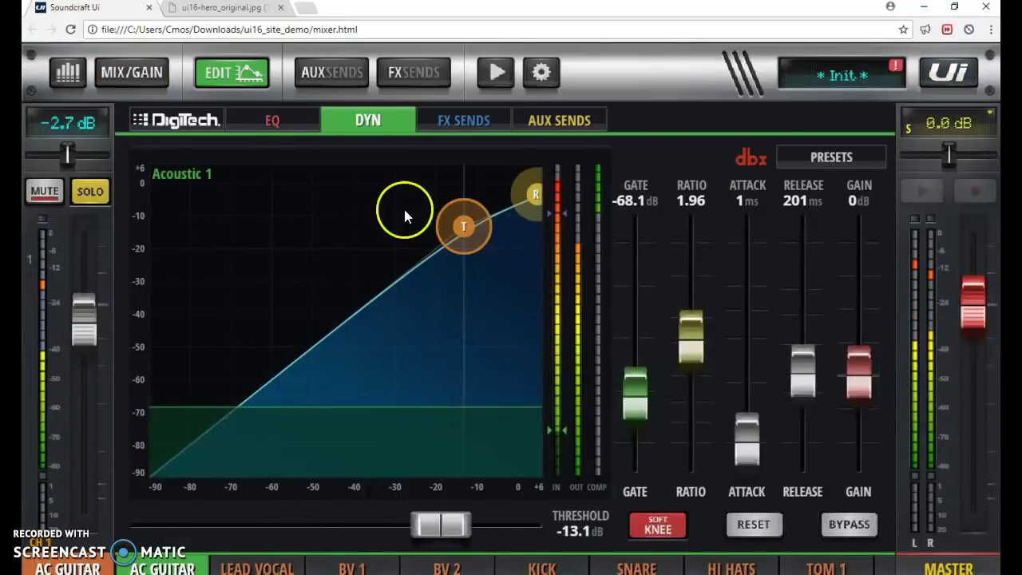
pyautogui.click(272, 128)
pyautogui.click(198, 124)
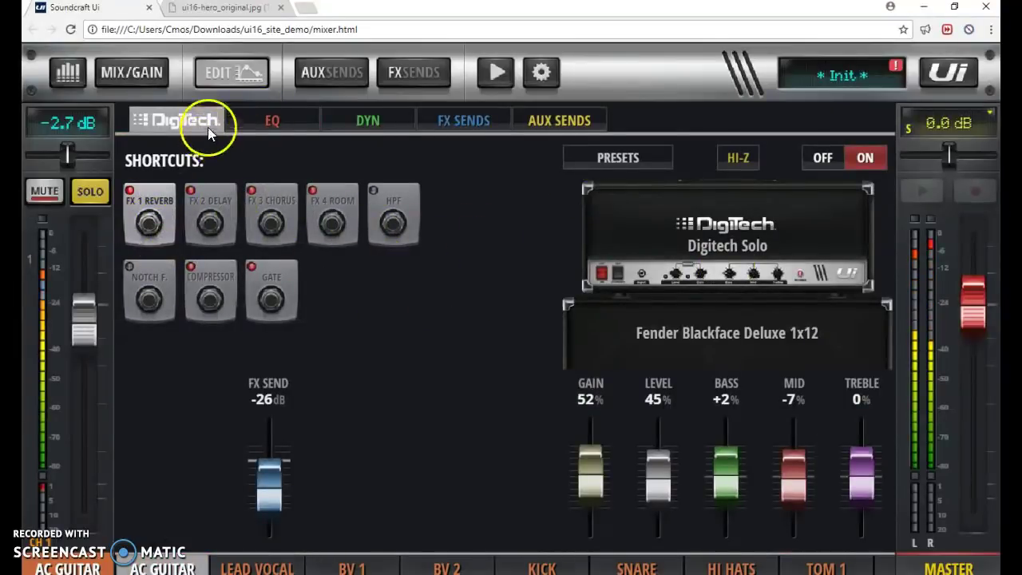
pyautogui.click(271, 121)
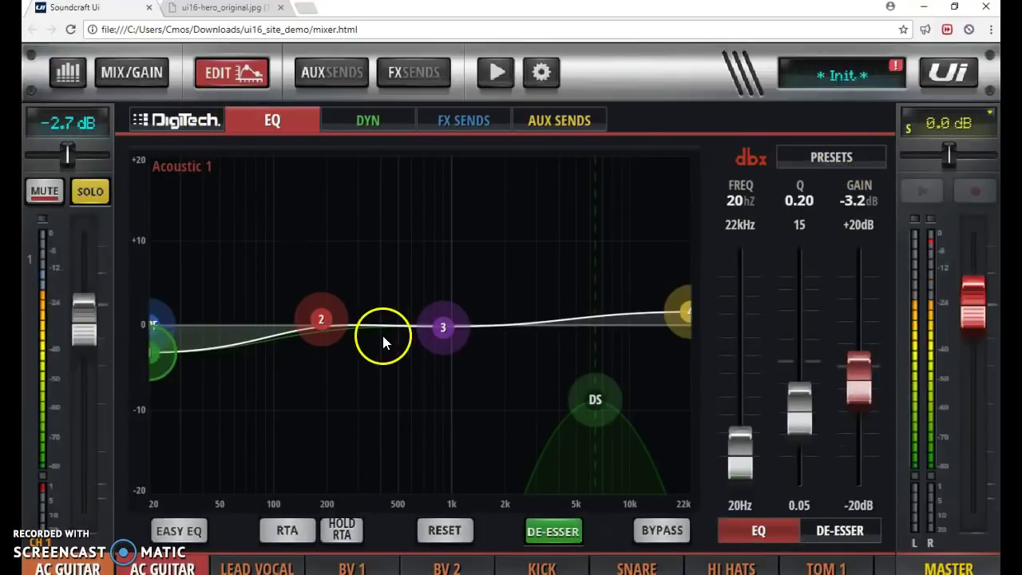
# Turn off the de-esser, boost EQ band 3 near 1.84 kHz, and cut band 2 to -4.1 dB at 255 Hz.
pyautogui.moveTo(322, 318); pyautogui.dragTo(344, 295)
pyautogui.click(553, 531)
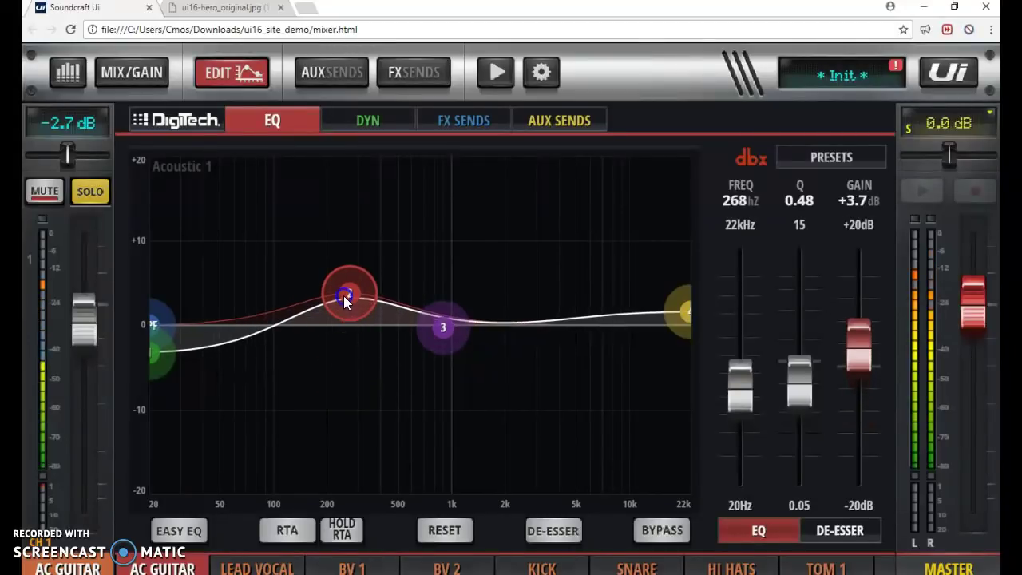
pyautogui.moveTo(443, 326); pyautogui.dragTo(497, 269)
pyautogui.moveTo(349, 293); pyautogui.dragTo(345, 361)
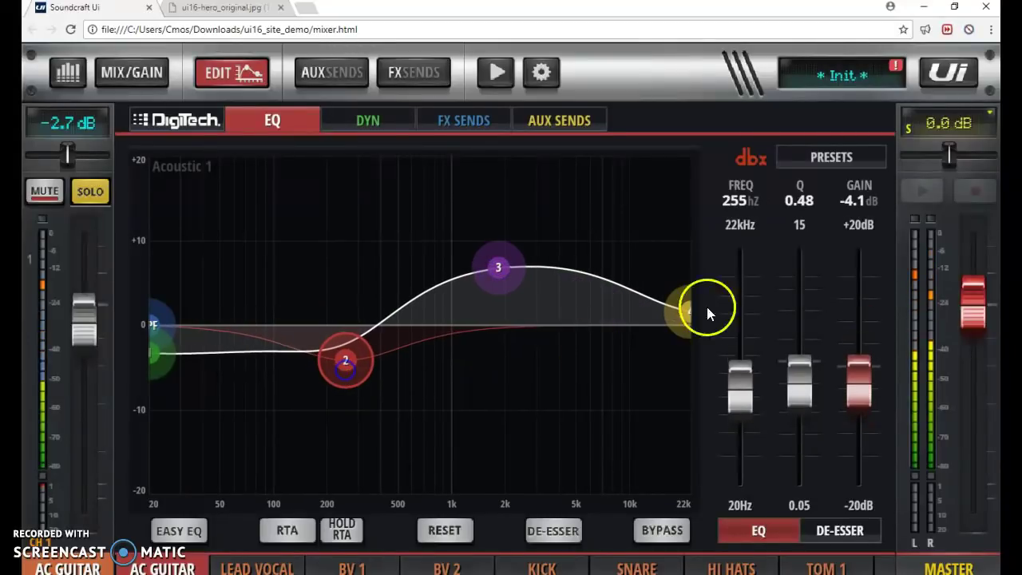
# Load the Acoustic 1, Acoustic 2 and Bass Gtr factory EQ presets in turn.
pyautogui.click(839, 157)
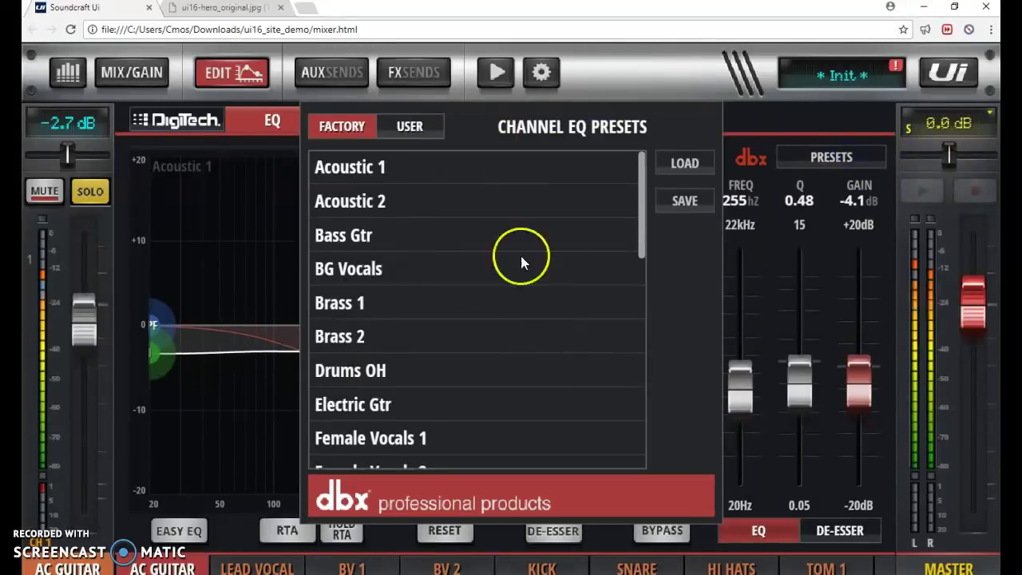
pyautogui.doubleClick(386, 169)
pyautogui.click(832, 160)
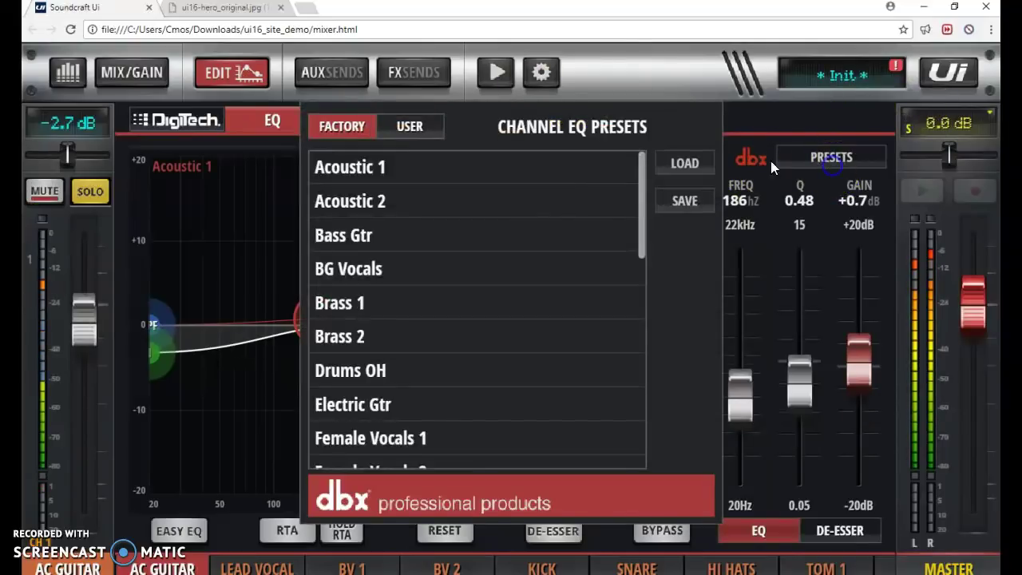
pyautogui.doubleClick(439, 204)
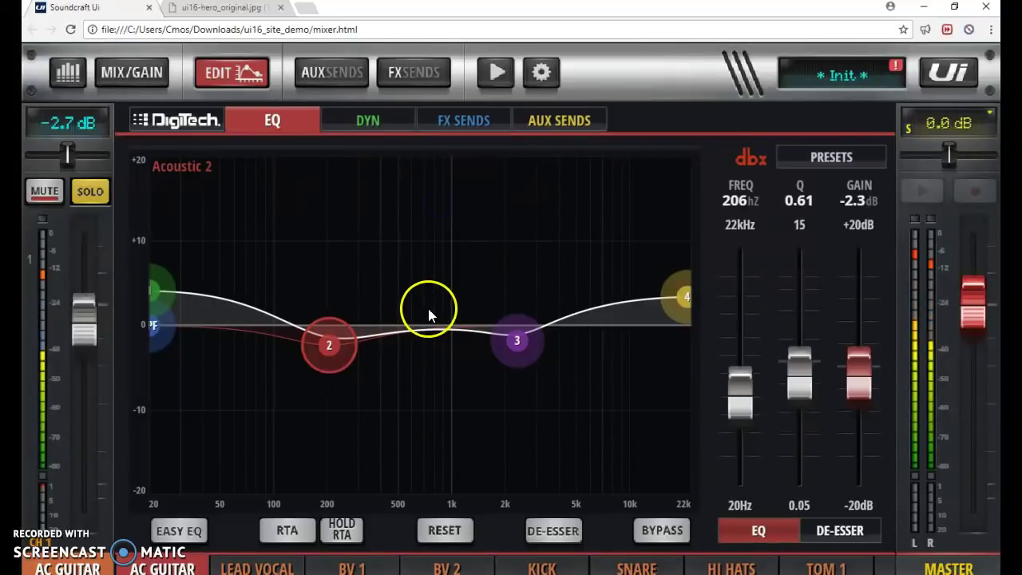
pyautogui.click(814, 160)
pyautogui.scroll(-1, 387, 218)
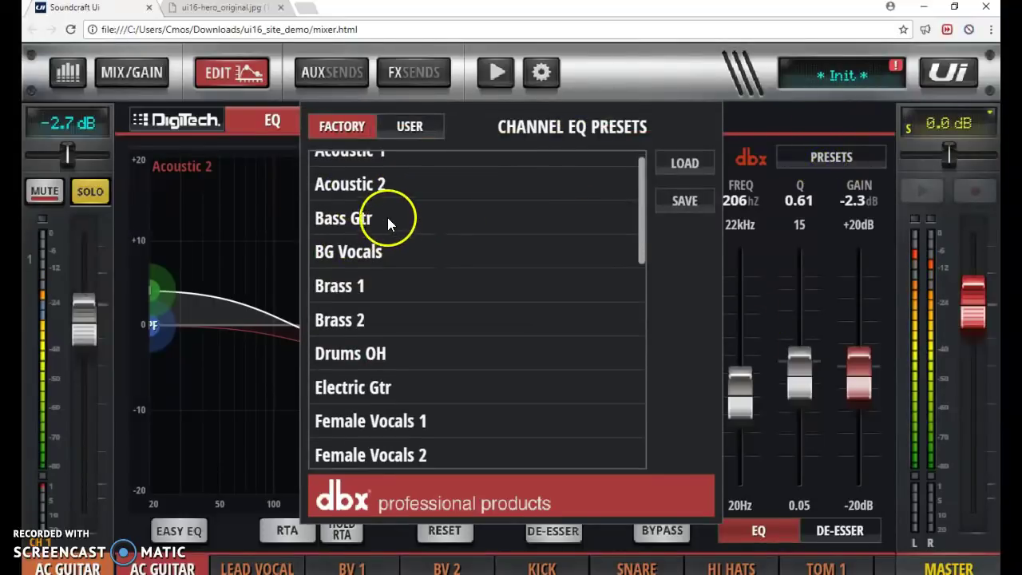
pyautogui.doubleClick(388, 217)
# Load the Vtg Kick Gtr factory EQ preset and reopen the preset list.
pyautogui.click(842, 156)
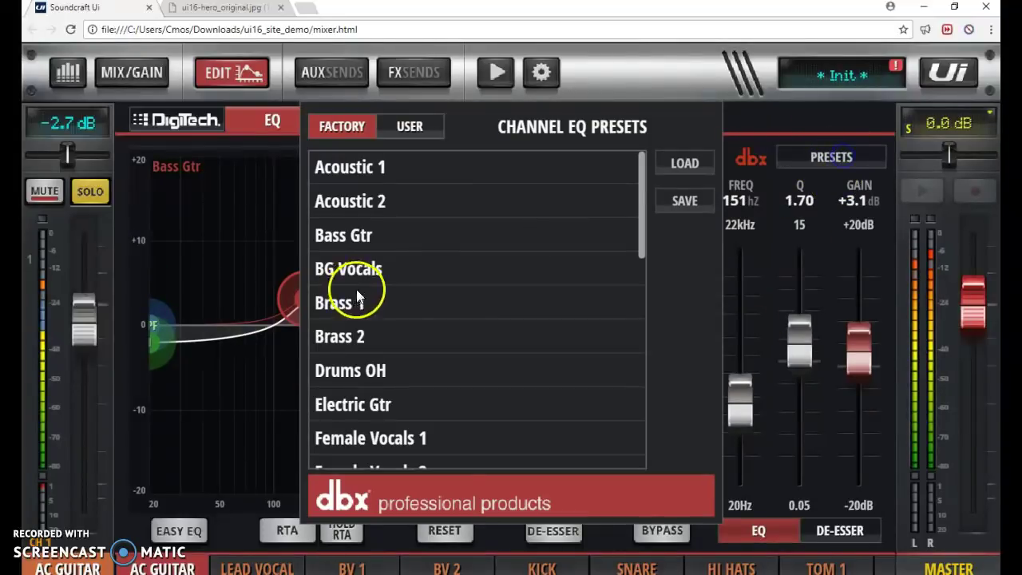
pyautogui.scroll(-4, 451, 345)
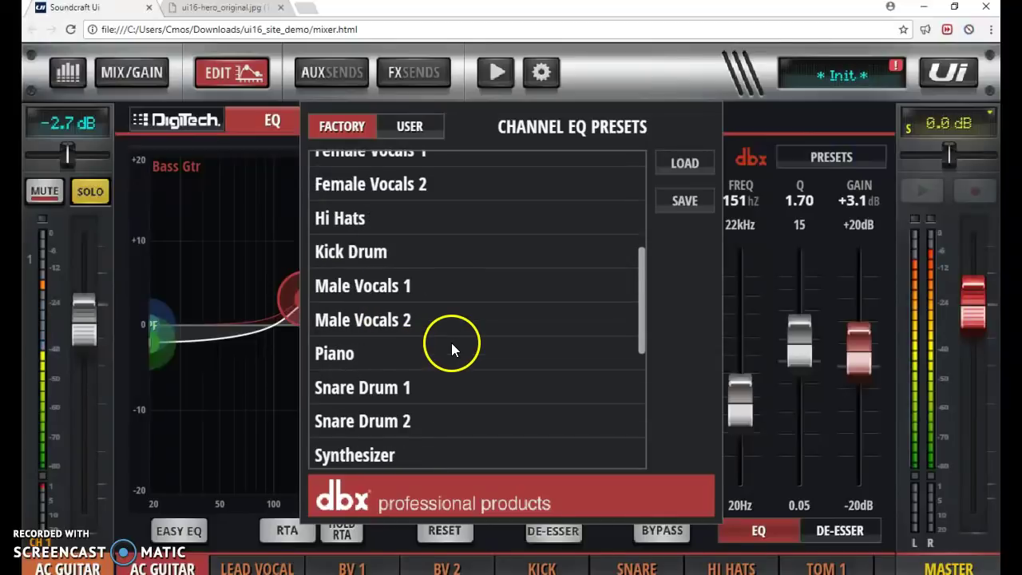
pyautogui.scroll(-4, 447, 343)
pyautogui.scroll(2, 440, 345)
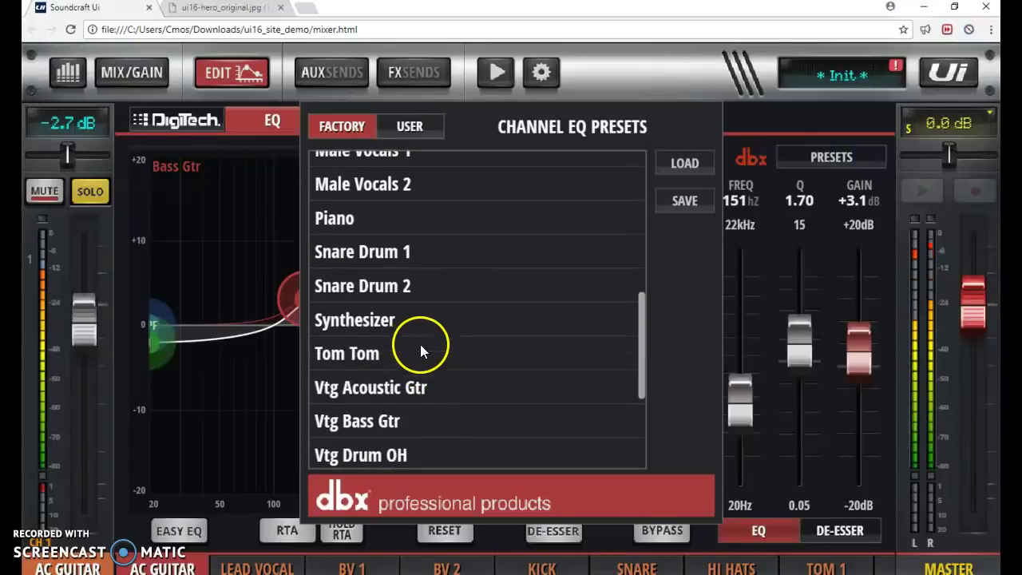
pyautogui.scroll(-3, 422, 347)
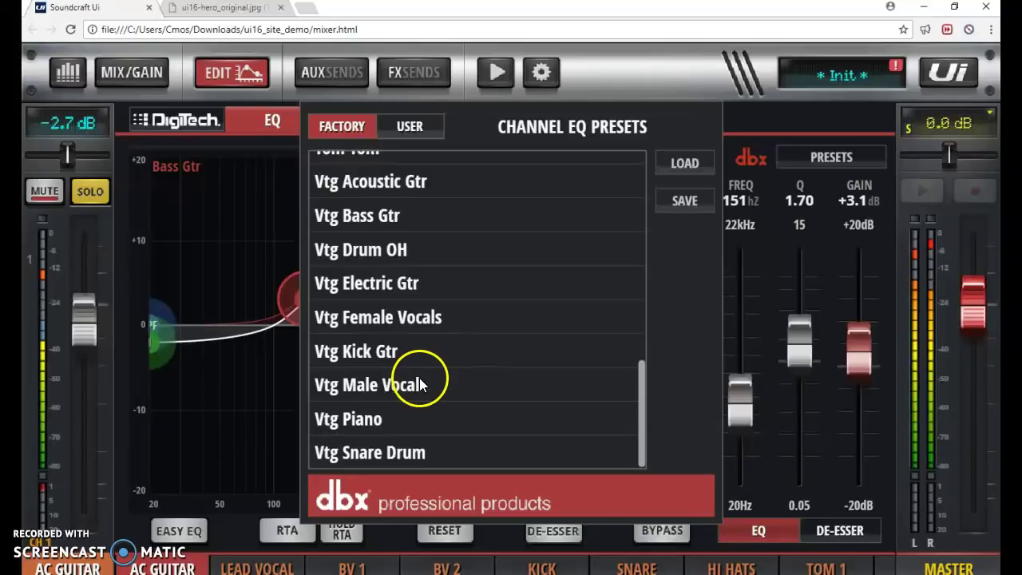
pyautogui.doubleClick(385, 354)
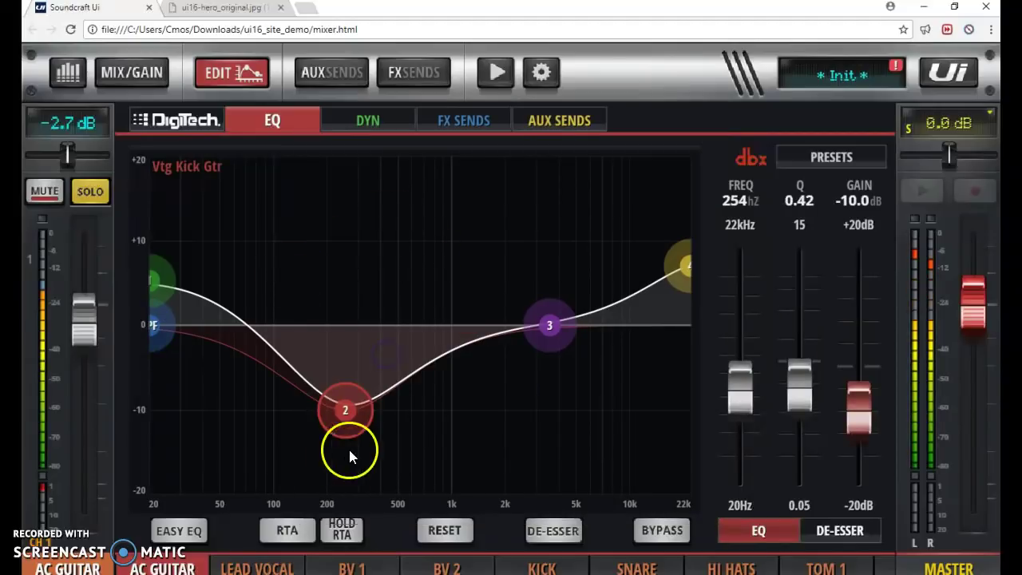
pyautogui.click(815, 155)
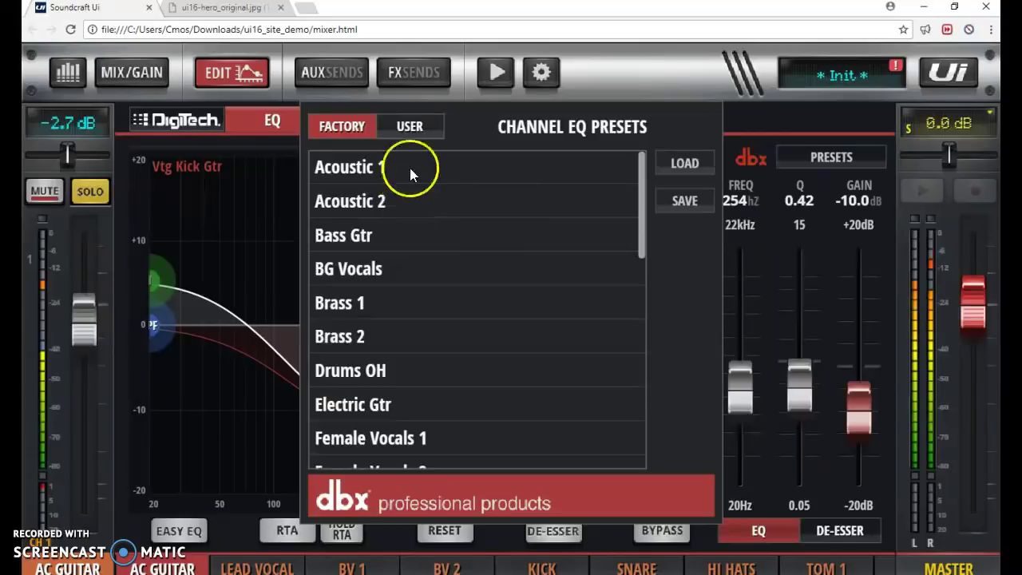
# Reload the Acoustic 2 EQ preset and lower the compressor threshold to -21.8 dB.
pyautogui.doubleClick(402, 202)
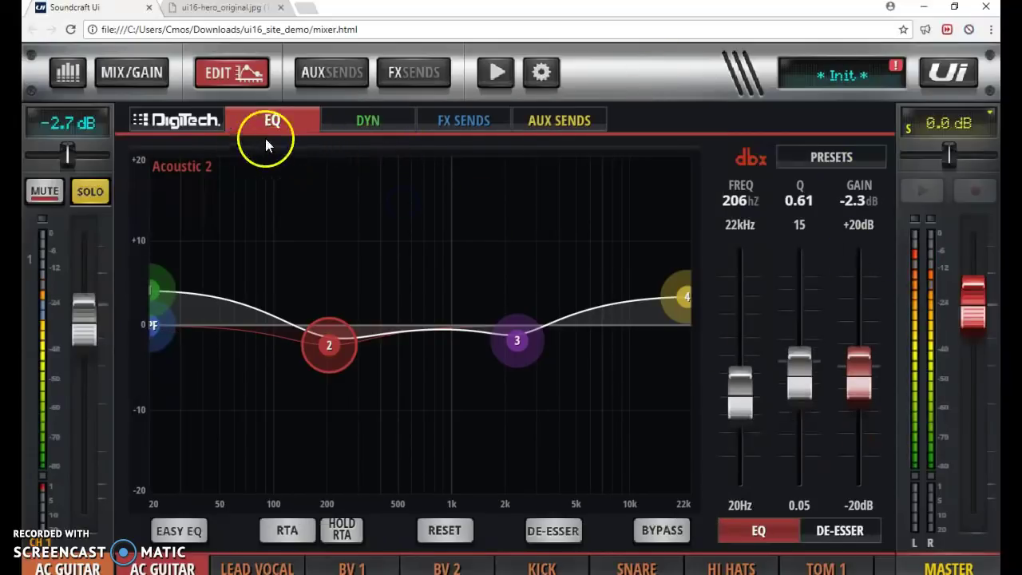
pyautogui.click(399, 128)
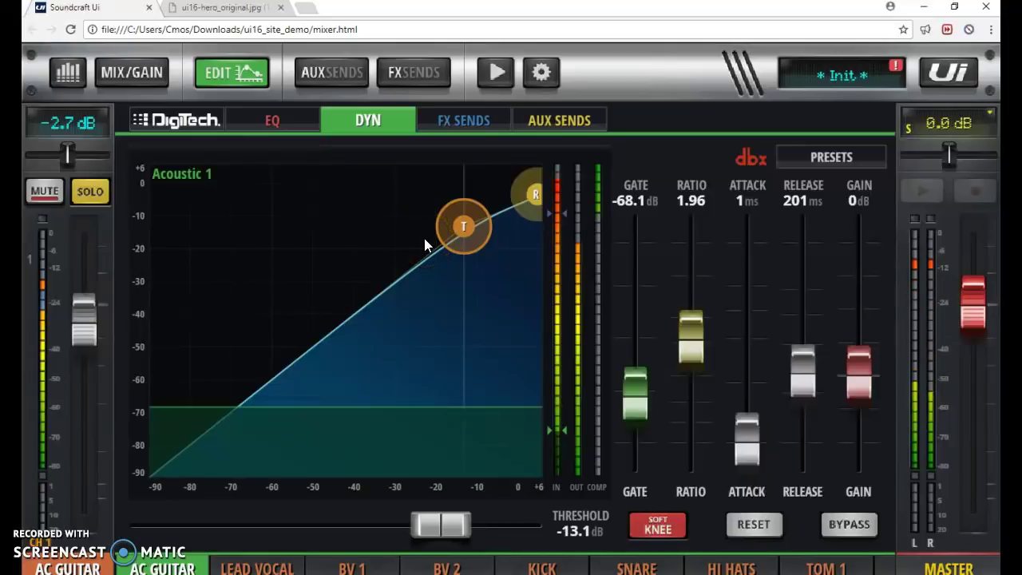
pyautogui.click(718, 387)
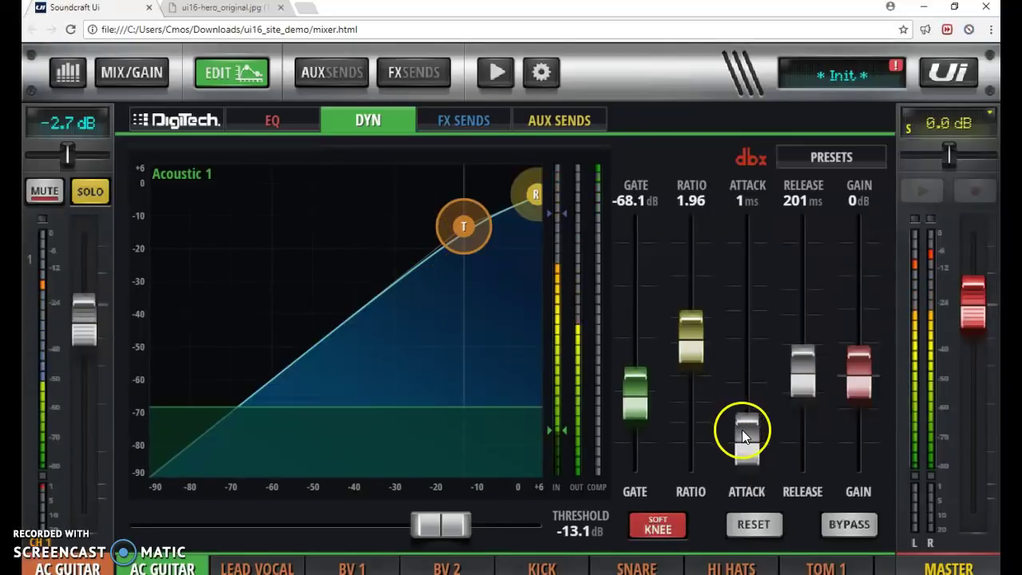
pyautogui.moveTo(742, 431)
pyautogui.mouseDown()
pyautogui.moveTo(745, 271)
pyautogui.moveTo(736, 425)
pyautogui.mouseUp()
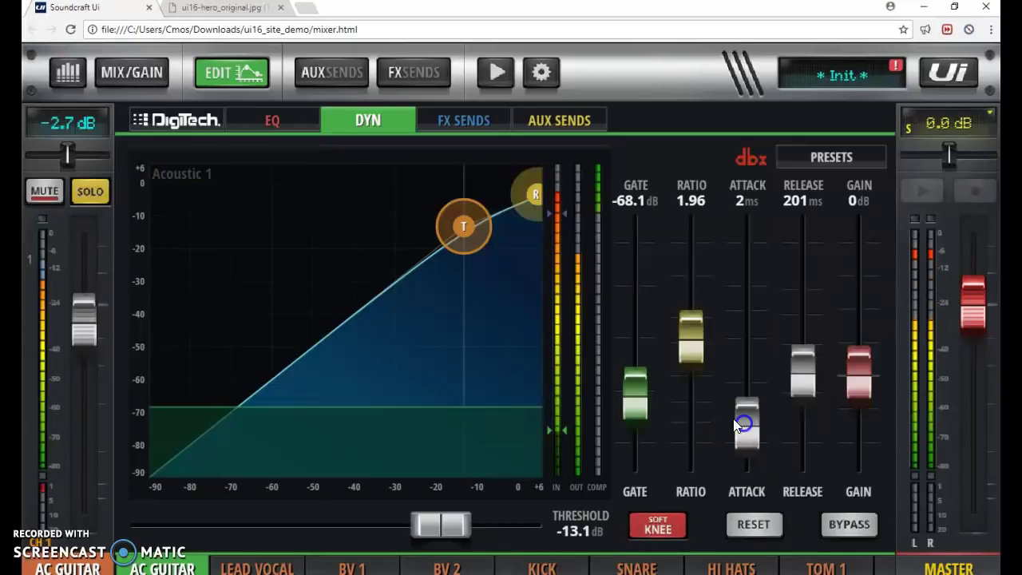
pyautogui.moveTo(462, 224); pyautogui.dragTo(427, 241)
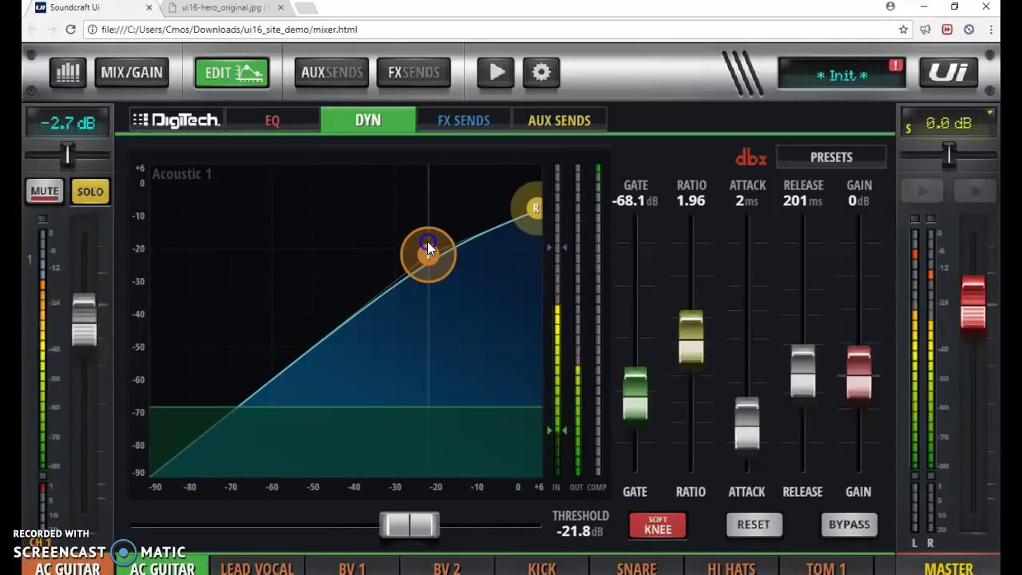
# Lengthen the attack to 213 ms, turn the gate fully off, and set release to 730 ms.
pyautogui.moveTo(745, 423); pyautogui.dragTo(750, 313)
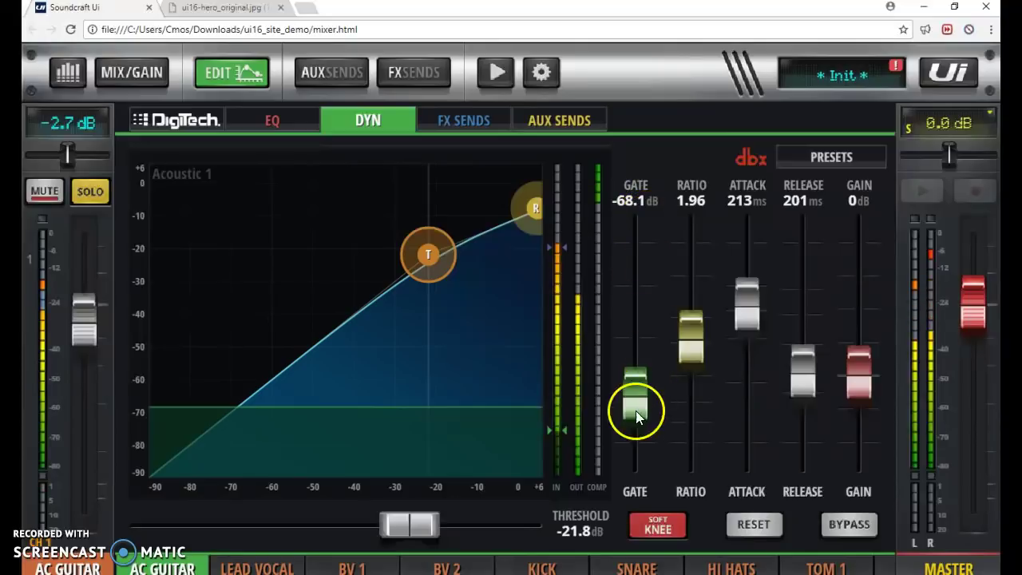
pyautogui.moveTo(636, 415); pyautogui.dragTo(653, 451)
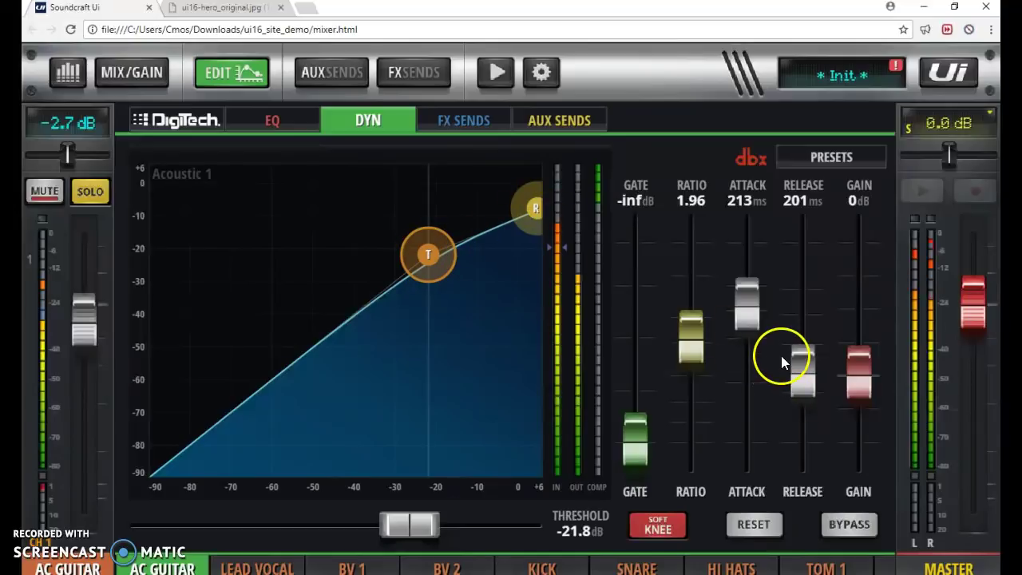
pyautogui.moveTo(804, 372); pyautogui.dragTo(813, 344)
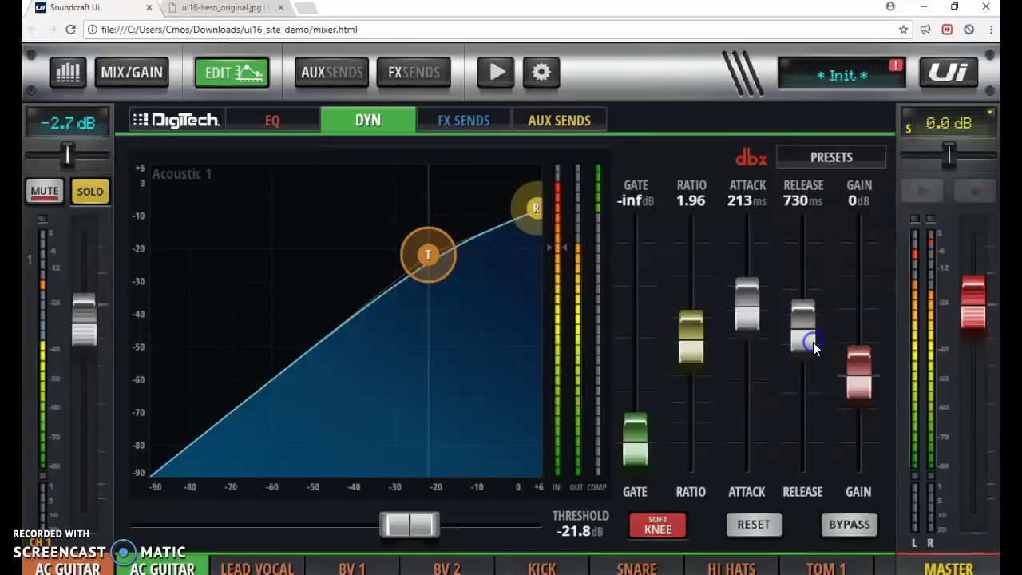
pyautogui.moveTo(859, 372)
pyautogui.mouseDown()
pyautogui.moveTo(864, 328)
pyautogui.moveTo(856, 380)
pyautogui.moveTo(863, 370)
pyautogui.mouseUp()
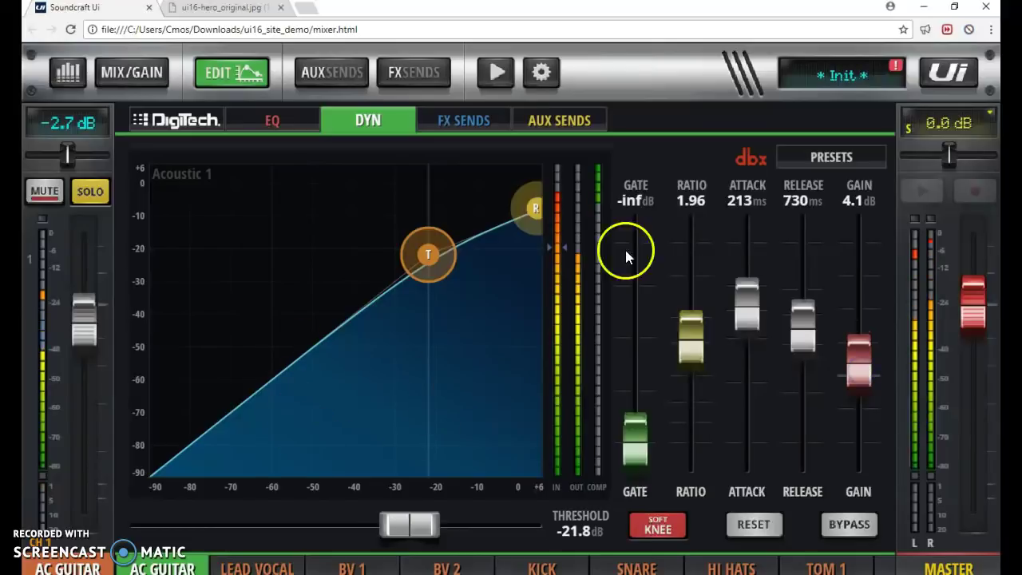
# Raise the AC GUITAR reverb send to -12.9 dB and browse the reverb presets.
pyautogui.click(463, 122)
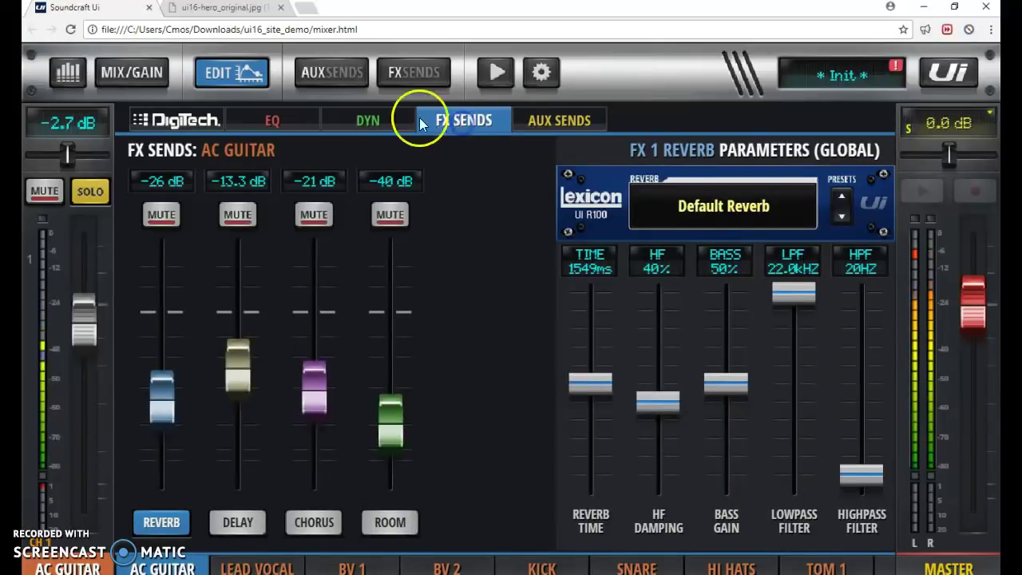
pyautogui.moveTo(159, 393); pyautogui.dragTo(166, 363)
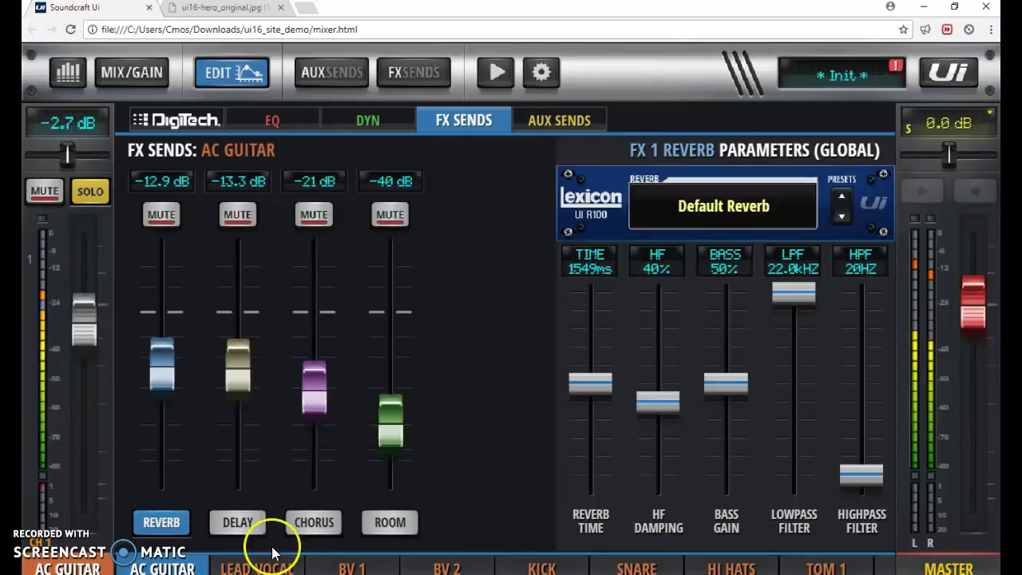
pyautogui.click(765, 210)
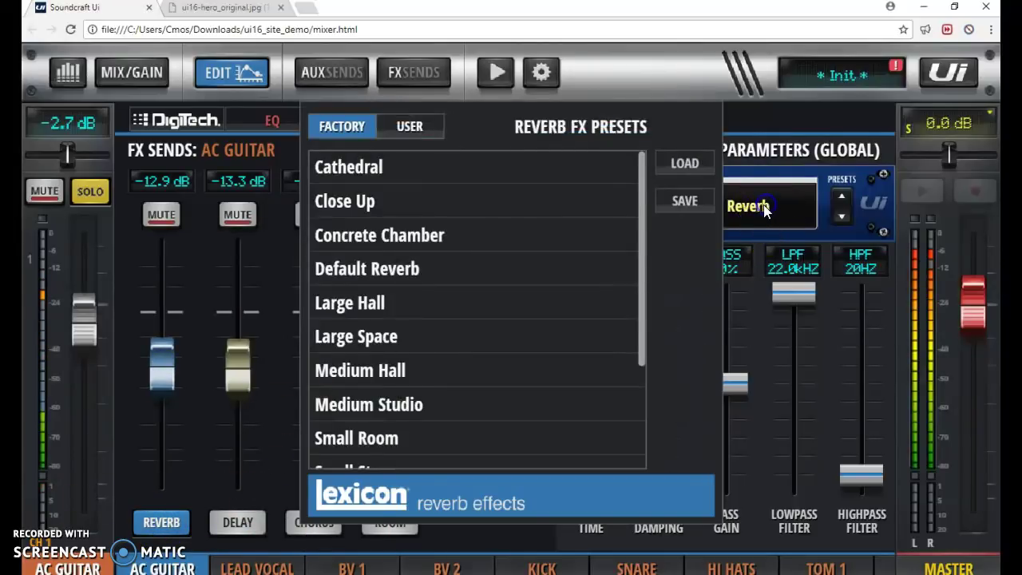
pyautogui.scroll(-1, 419, 306)
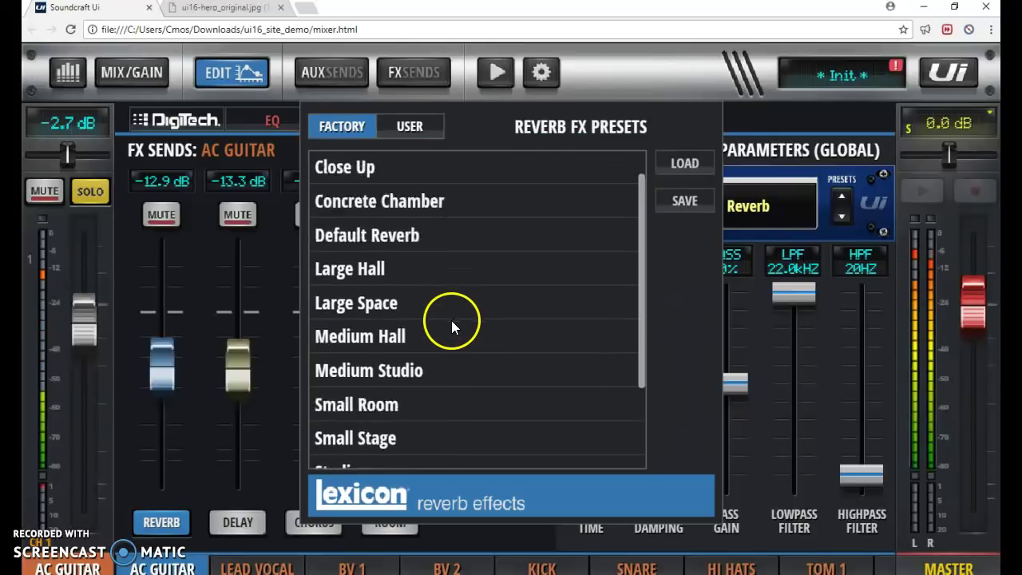
pyautogui.scroll(-3, 419, 321)
pyautogui.scroll(1, 327, 371)
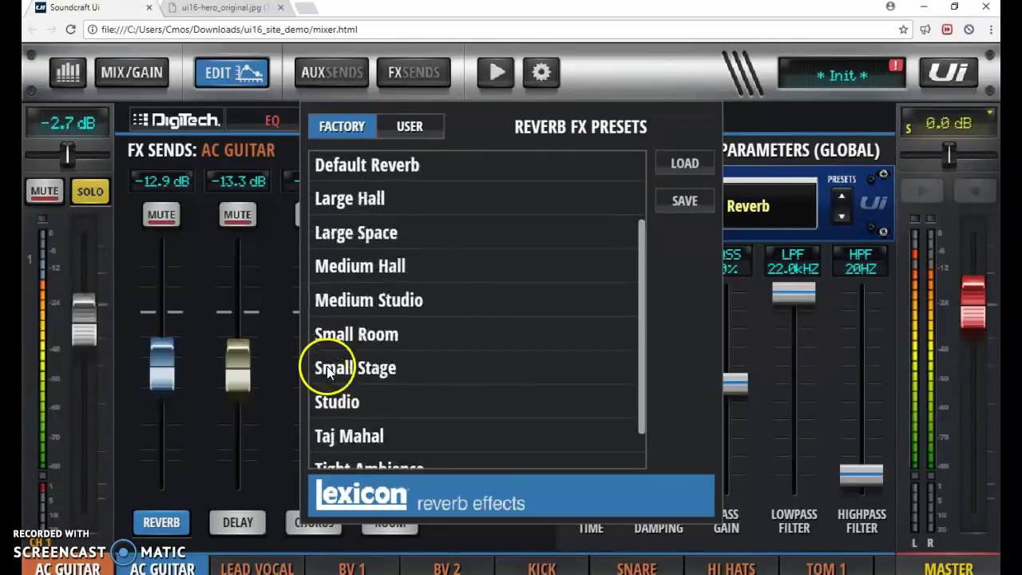
pyautogui.scroll(3, 443, 382)
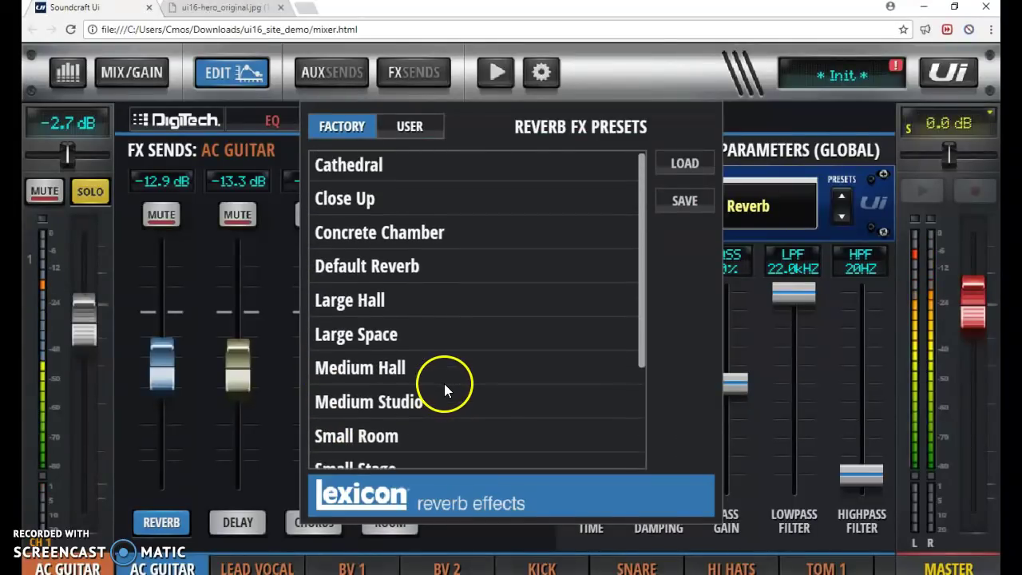
# Load the Studio reverb preset and lower HF damping to about 55%.
pyautogui.scroll(-1, 439, 253)
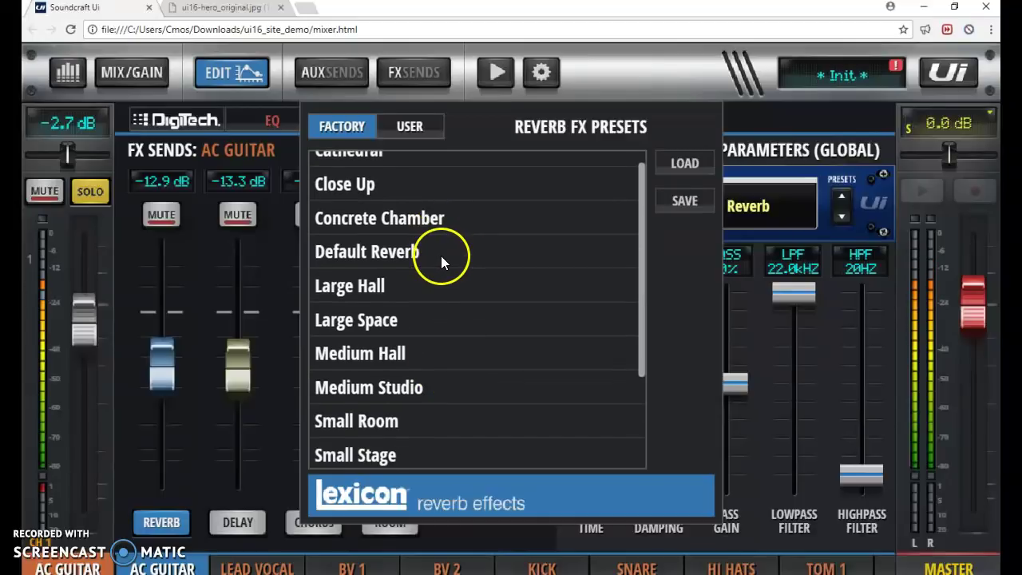
pyautogui.scroll(-1, 439, 256)
pyautogui.scroll(-1, 444, 302)
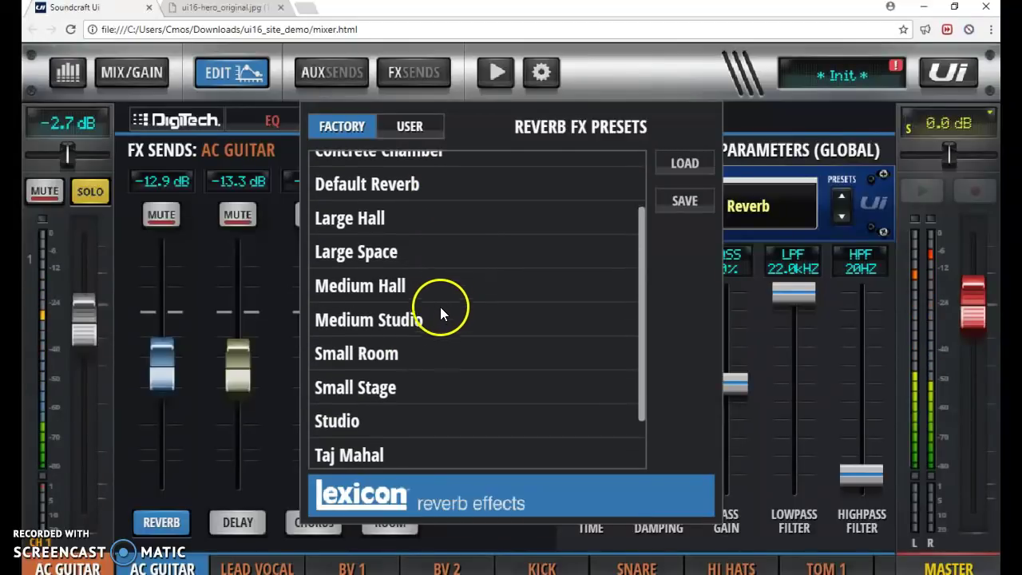
pyautogui.scroll(-1, 435, 353)
pyautogui.click(400, 383)
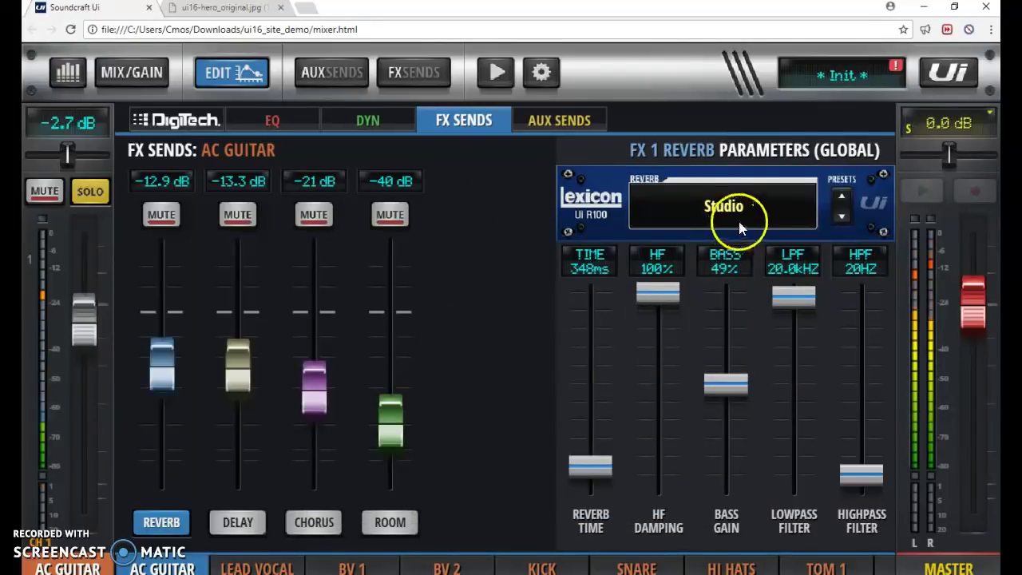
pyautogui.moveTo(662, 309); pyautogui.dragTo(656, 379)
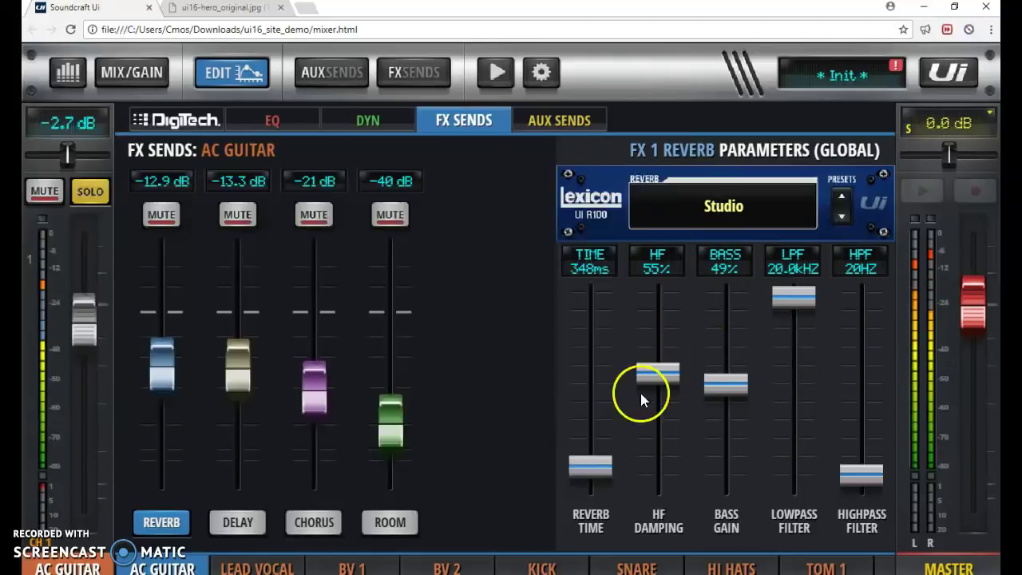
# Look over the delay and chorus parameters and chorus presets, then raise the Room send to -17.2 dB.
pyautogui.click(251, 519)
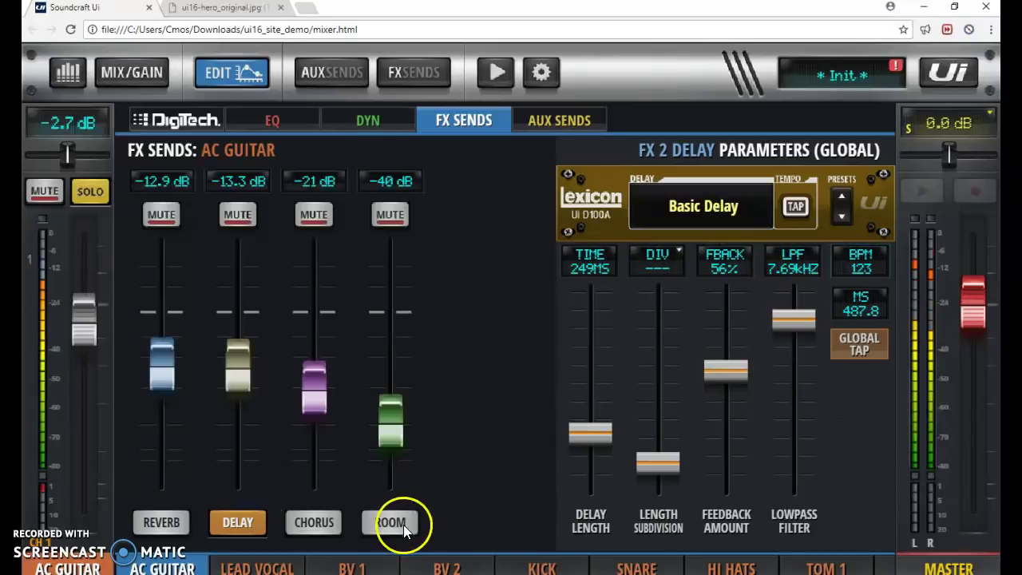
pyautogui.click(313, 522)
pyautogui.click(748, 207)
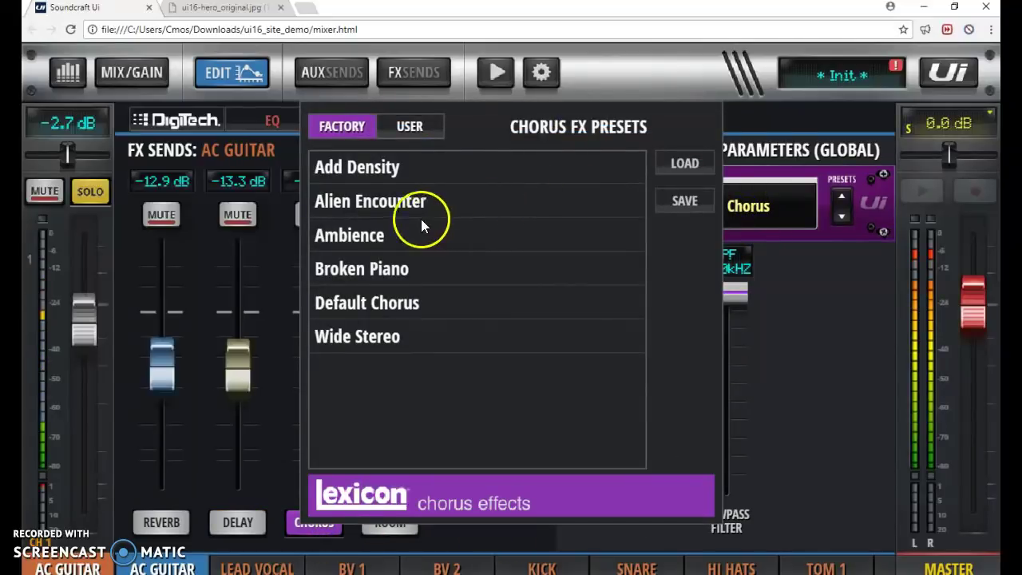
pyautogui.click(422, 126)
pyautogui.click(370, 127)
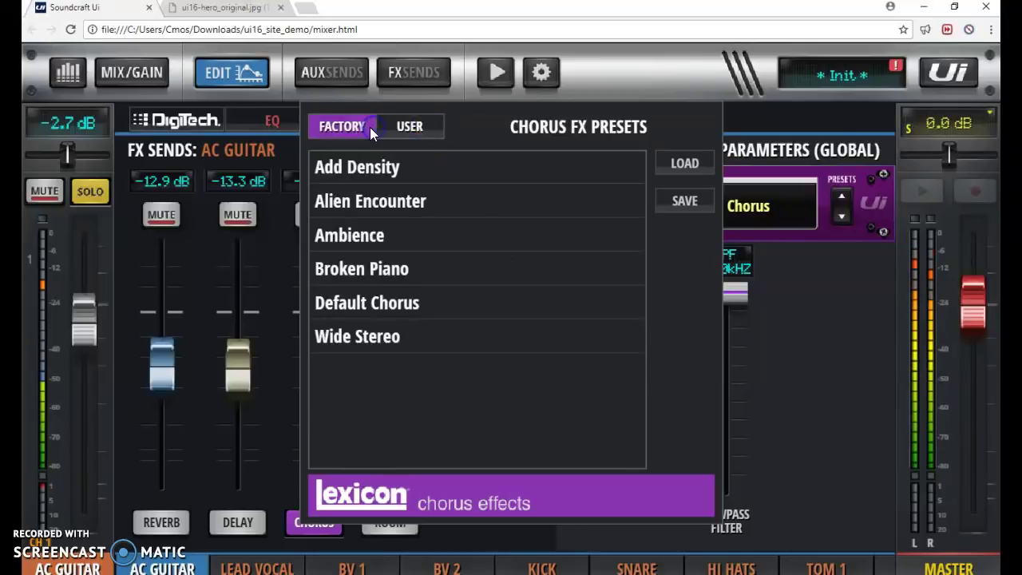
pyautogui.click(677, 125)
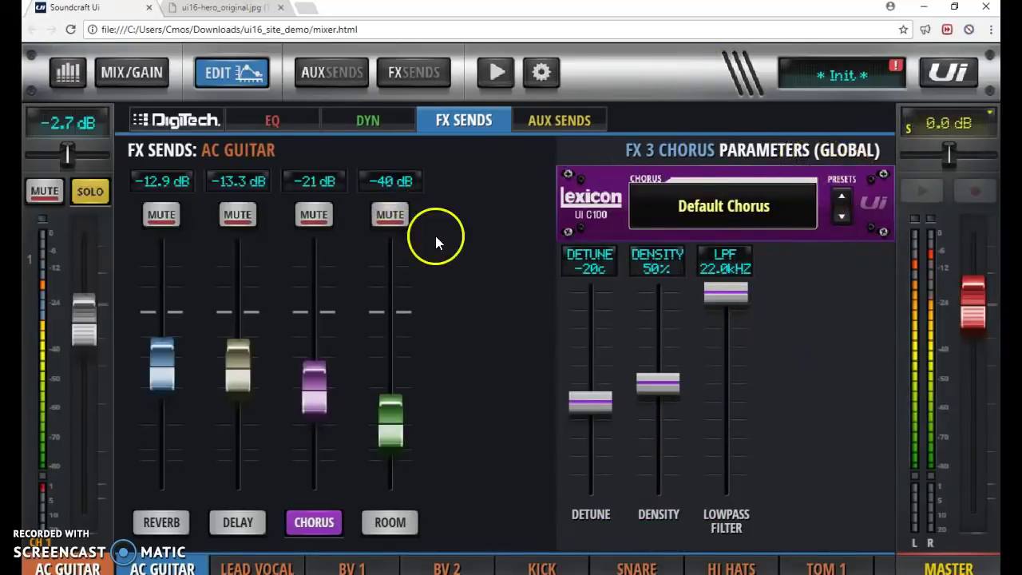
pyautogui.moveTo(399, 417); pyautogui.dragTo(393, 379)
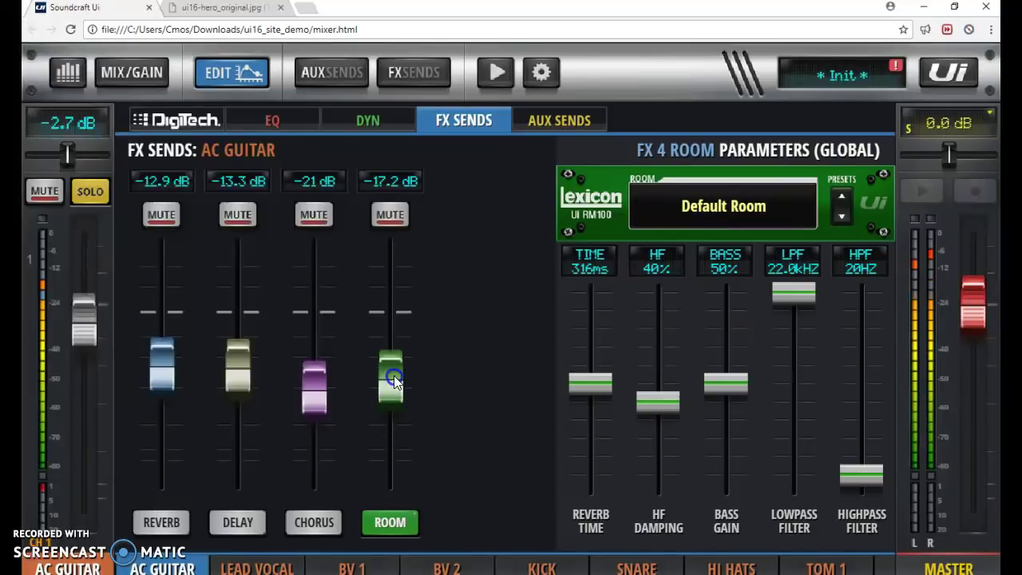
# Show the aux sends and lower the linked Aux 3/4 send to -19.2 dB.
pyautogui.click(548, 119)
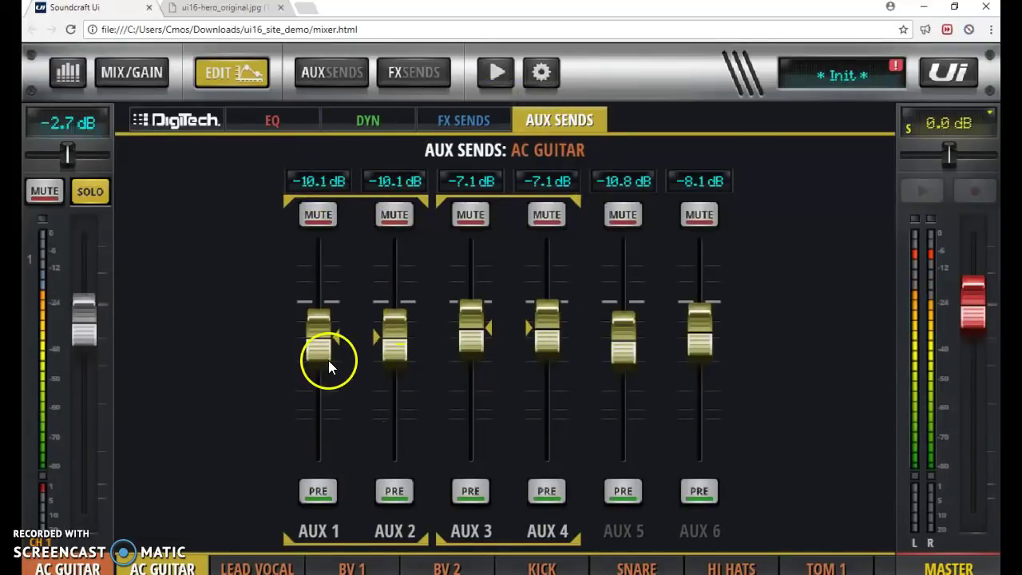
pyautogui.moveTo(328, 361)
pyautogui.mouseDown()
pyautogui.moveTo(319, 370)
pyautogui.moveTo(332, 352)
pyautogui.mouseUp()
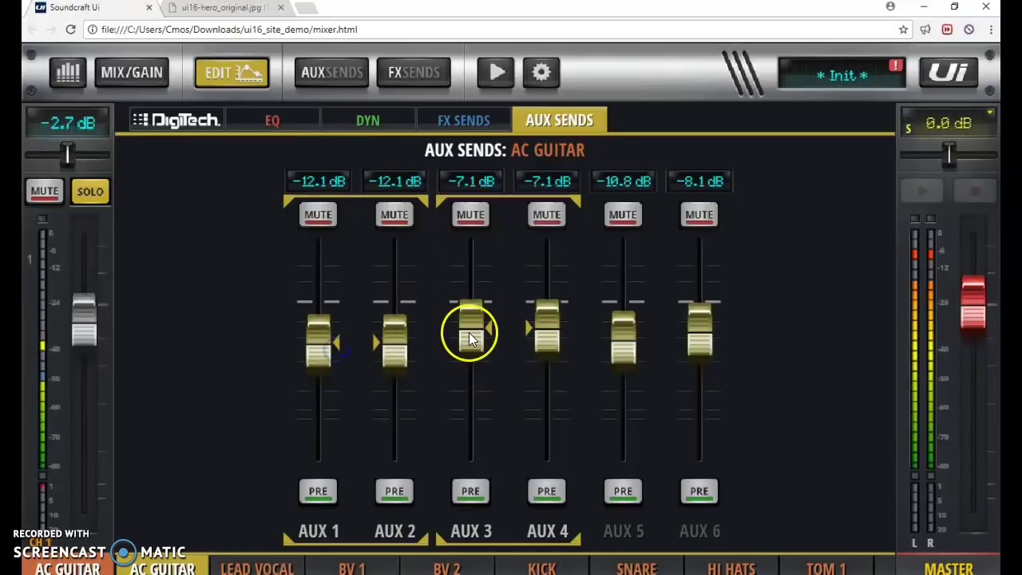
pyautogui.moveTo(469, 335); pyautogui.dragTo(476, 367)
pyautogui.click(543, 121)
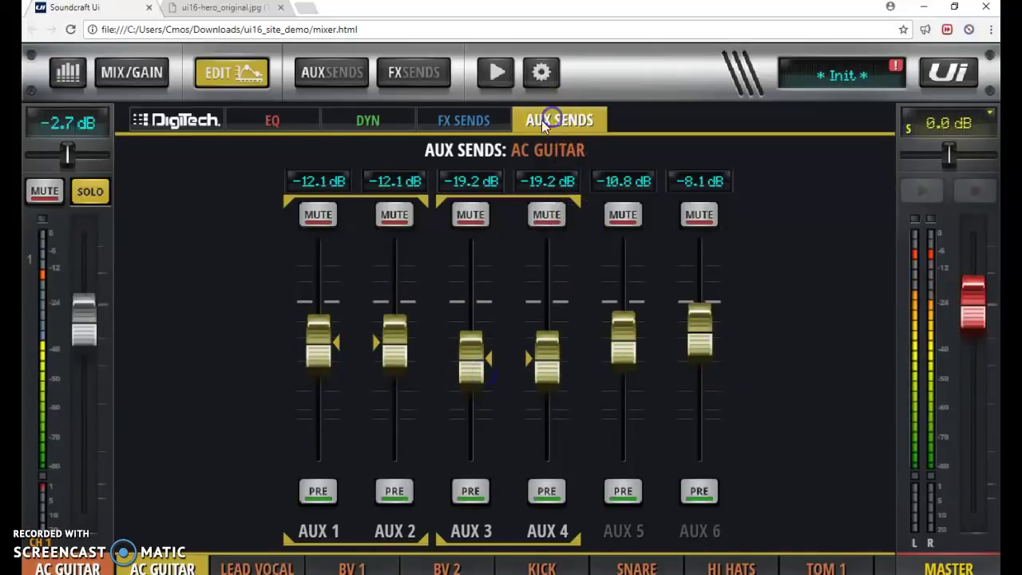
# Toggle Aux 1/2 between post- and pre-fader, leaving pre, and raise their send to -10.1 dB.
pyautogui.moveTo(338, 341)
pyautogui.mouseDown()
pyautogui.moveTo(325, 363)
pyautogui.moveTo(324, 349)
pyautogui.mouseUp()
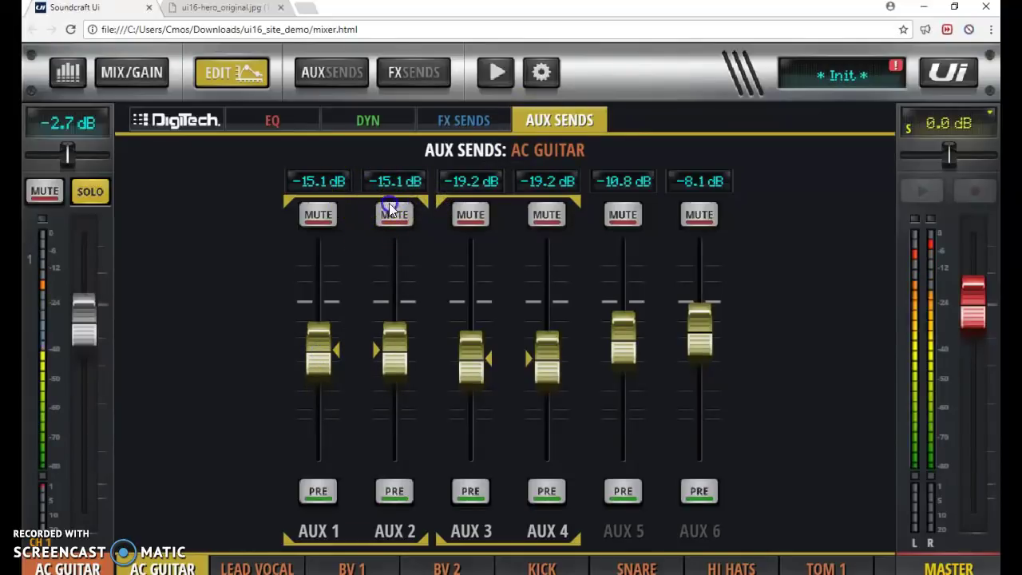
pyautogui.click(327, 488)
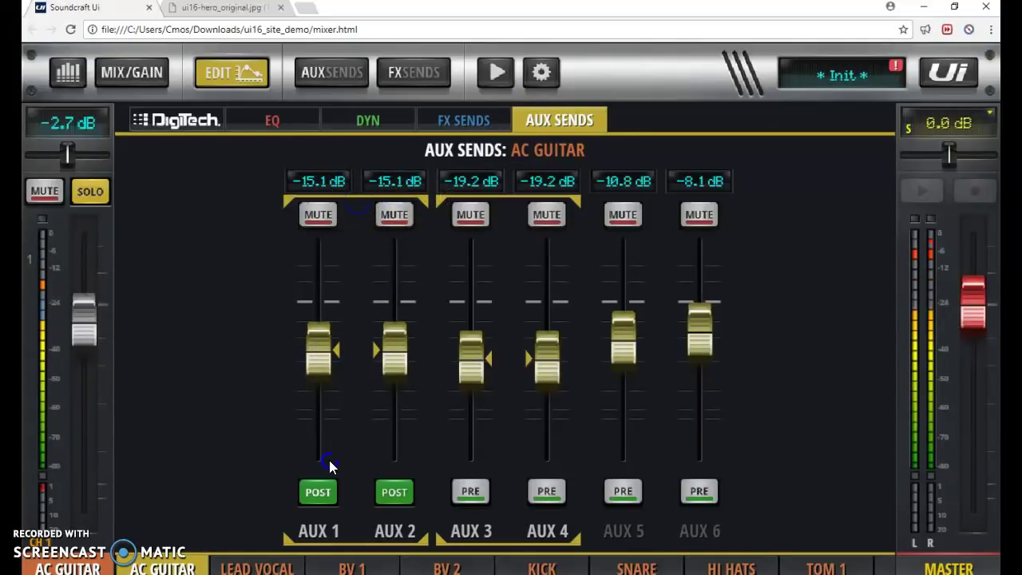
pyautogui.click(318, 491)
pyautogui.click(315, 493)
pyautogui.click(316, 493)
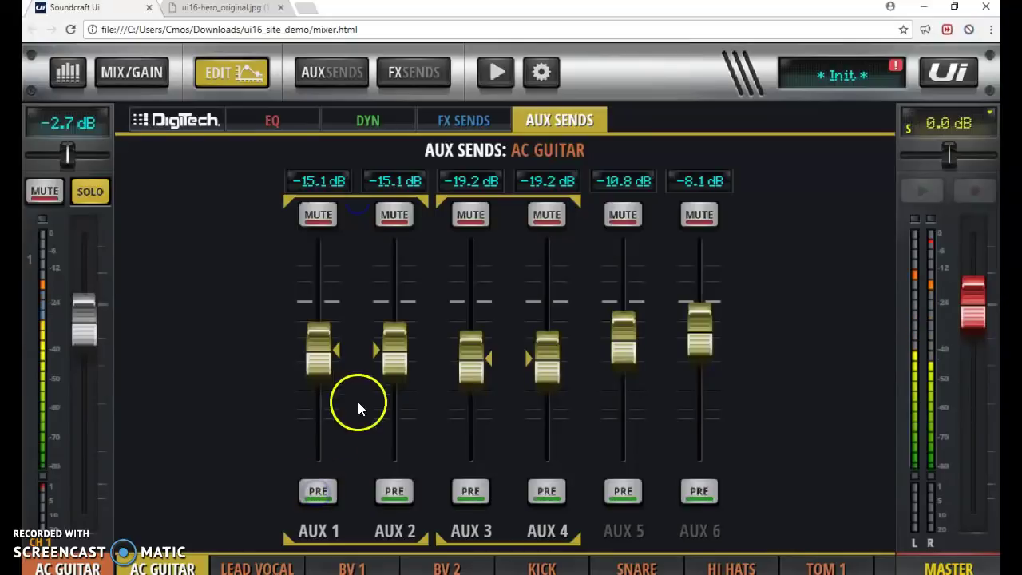
pyautogui.moveTo(352, 380); pyautogui.dragTo(331, 345)
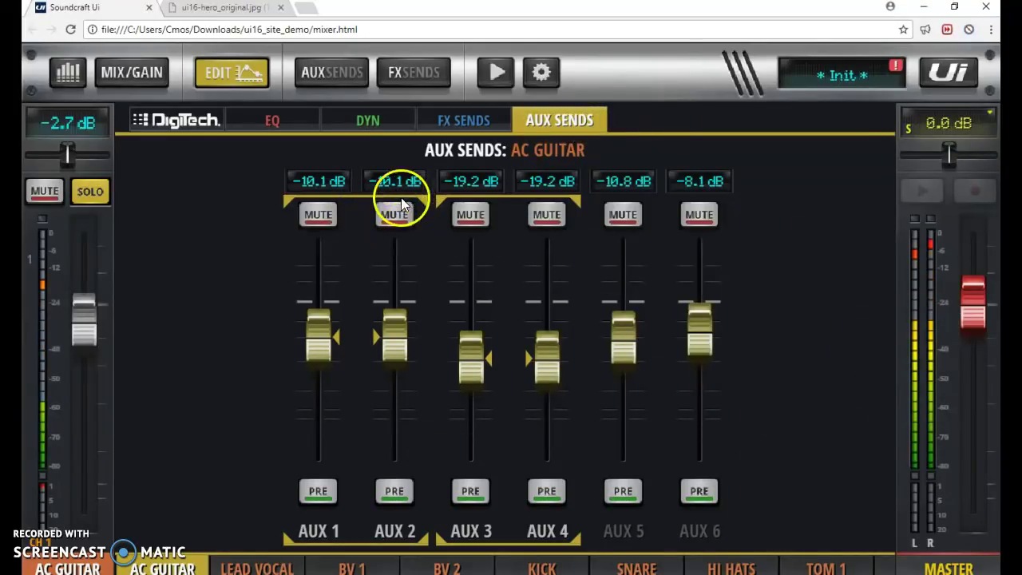
# Change the AC Guitar's DigiTech amp model to Marshall JTM45.
pyautogui.click(185, 120)
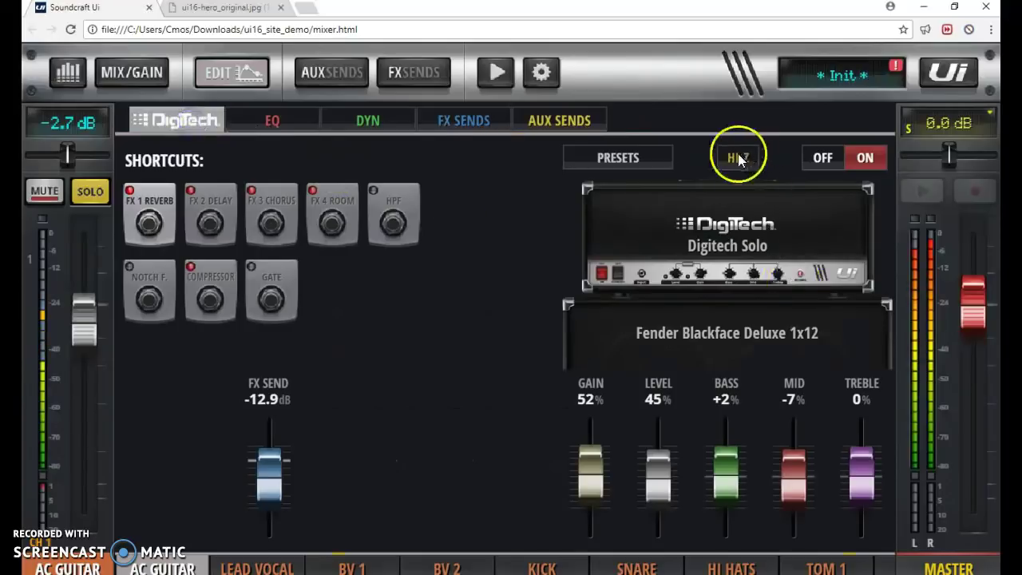
pyautogui.click(834, 224)
pyautogui.scroll(1, 746, 403)
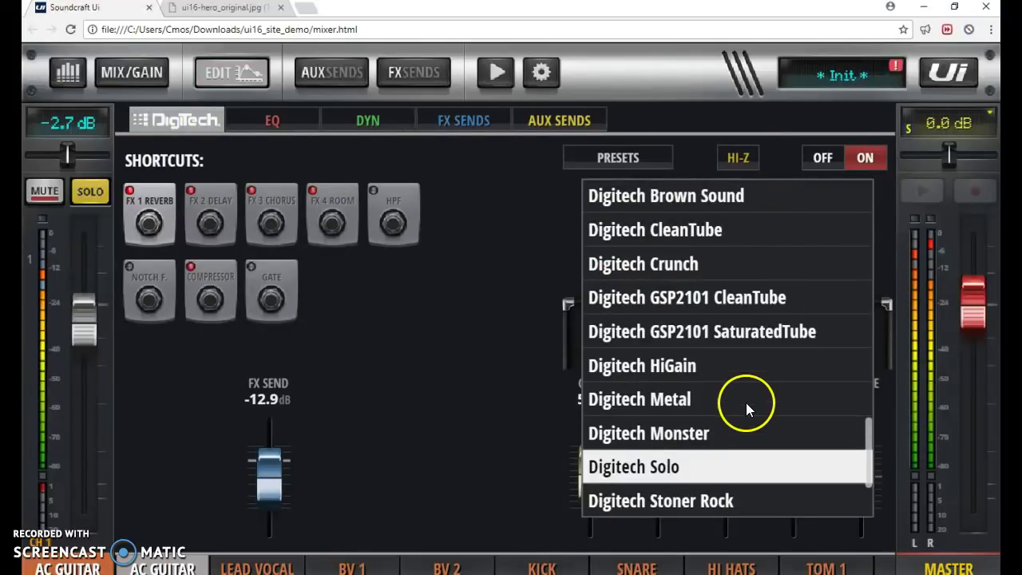
pyautogui.scroll(4, 746, 403)
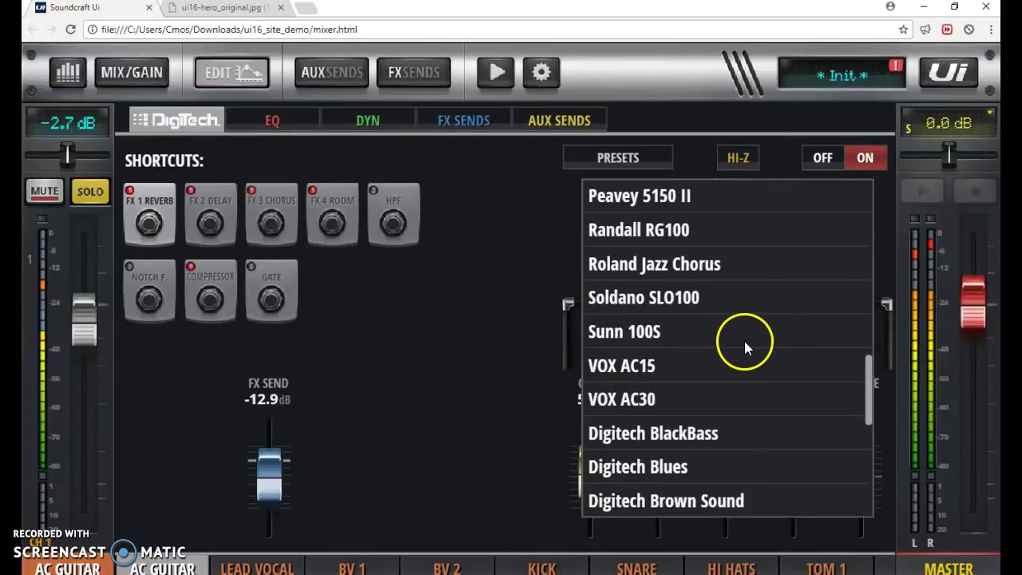
pyautogui.scroll(5, 744, 341)
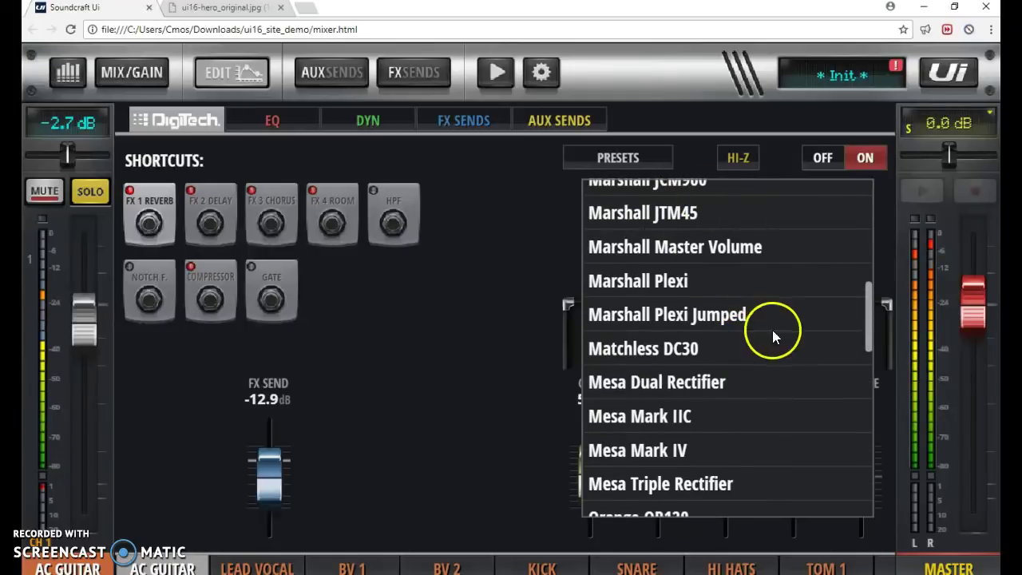
pyautogui.scroll(-1, 772, 330)
pyautogui.click(713, 270)
pyautogui.click(664, 263)
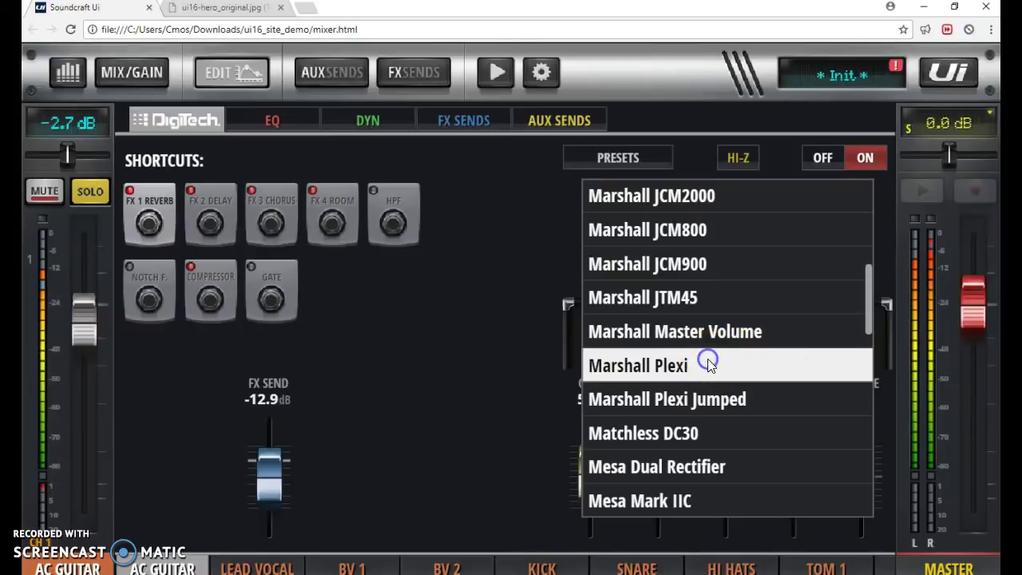
pyautogui.click(409, 289)
pyautogui.click(678, 257)
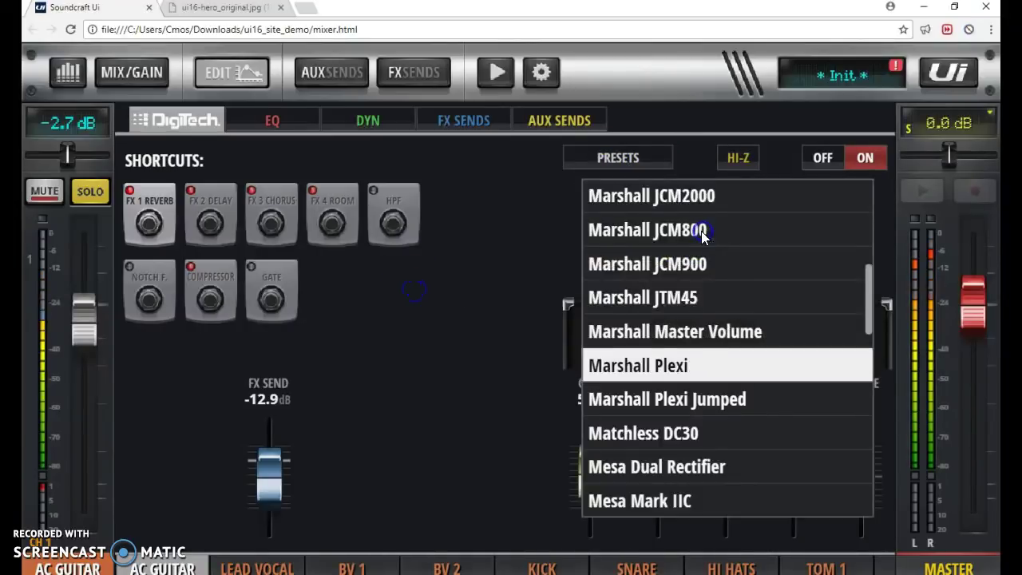
pyautogui.scroll(2, 629, 269)
pyautogui.click(472, 314)
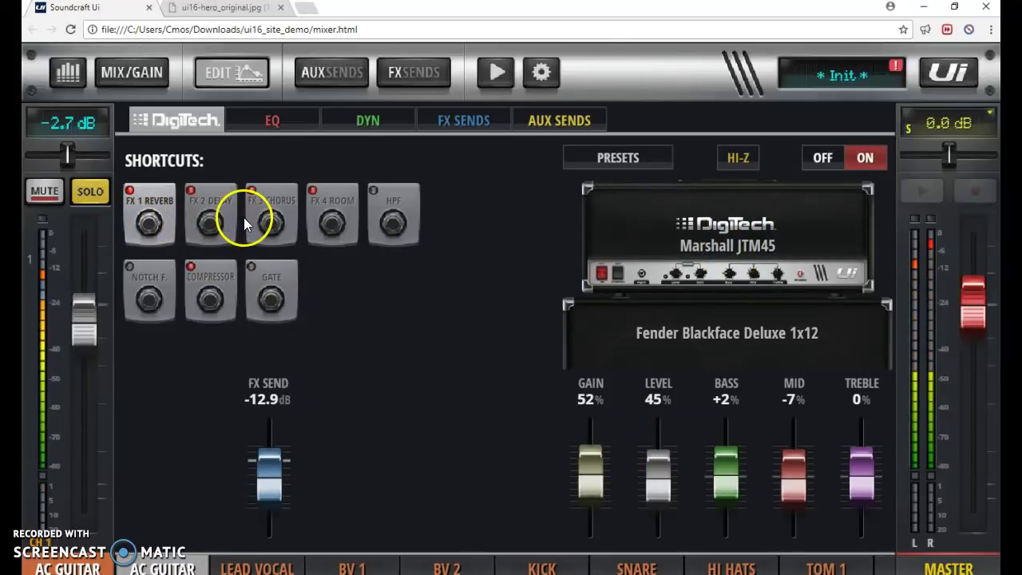
# Check the FX send, high-pass, notch and compressor shortcuts, and lower the FX 1 Reverb send.
pyautogui.click(208, 227)
pyautogui.click(272, 226)
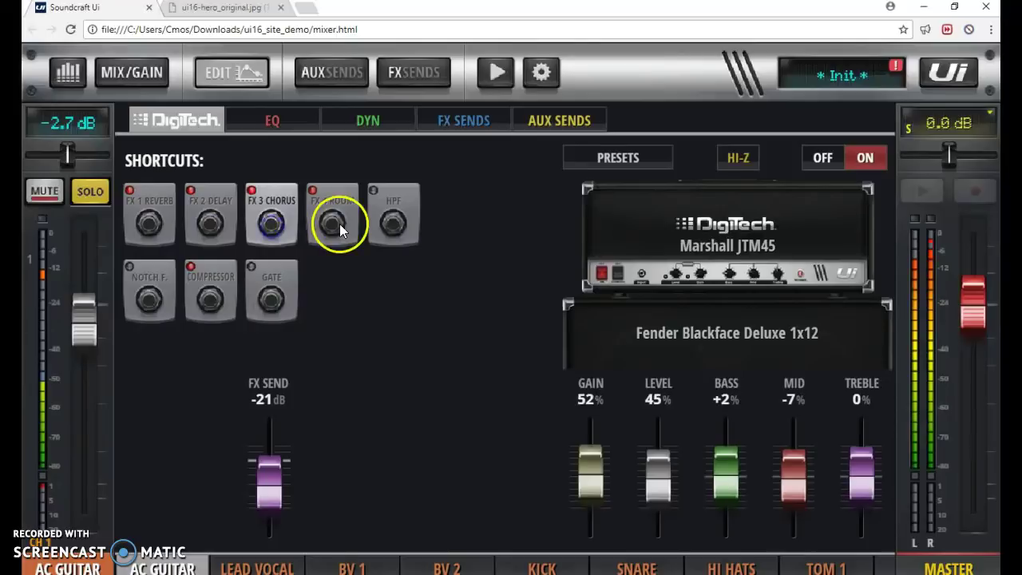
pyautogui.click(339, 224)
pyautogui.click(392, 221)
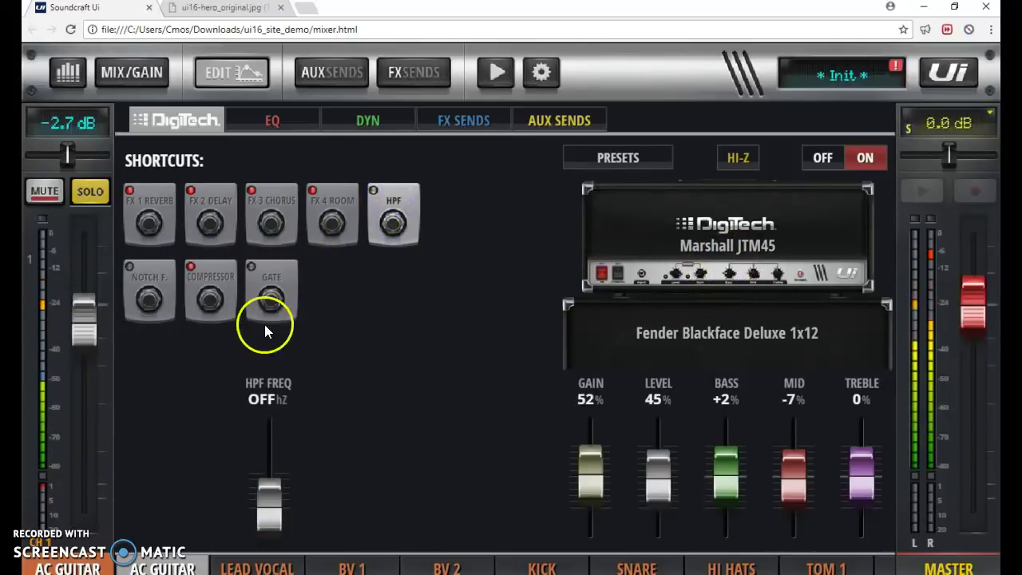
pyautogui.click(149, 292)
pyautogui.click(210, 291)
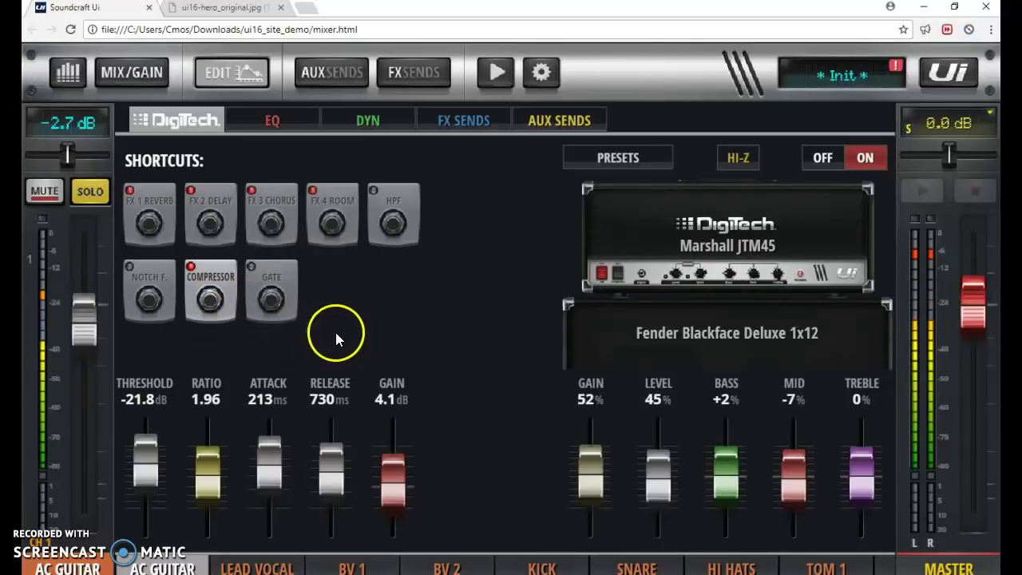
pyautogui.click(150, 214)
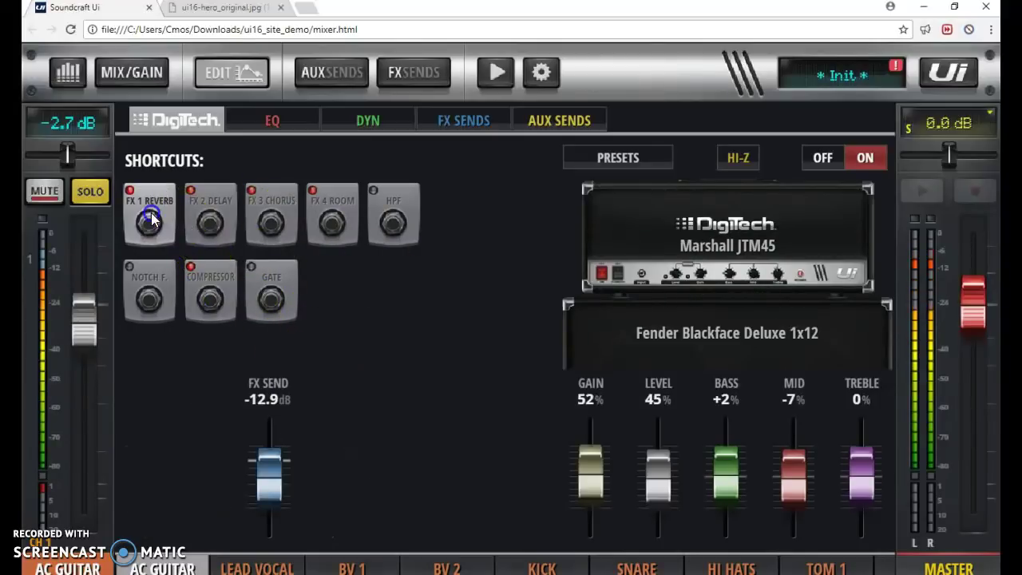
pyautogui.moveTo(268, 470); pyautogui.dragTo(279, 492)
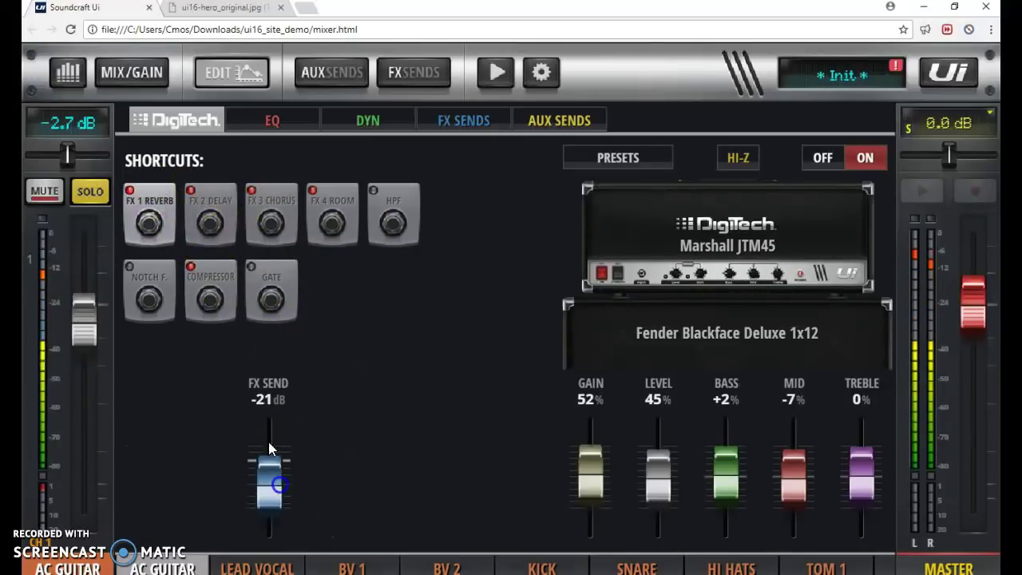
# Review the Delay, Chorus, Room and compressor shortcuts, then return to the all-channel overview.
pyautogui.click(214, 196)
pyautogui.click(277, 207)
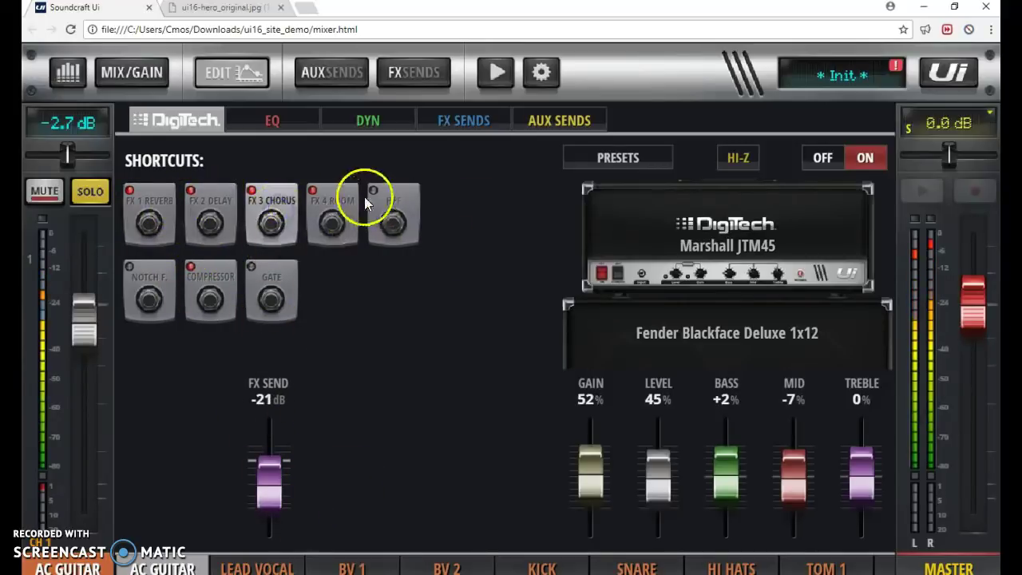
pyautogui.click(338, 203)
pyautogui.click(214, 281)
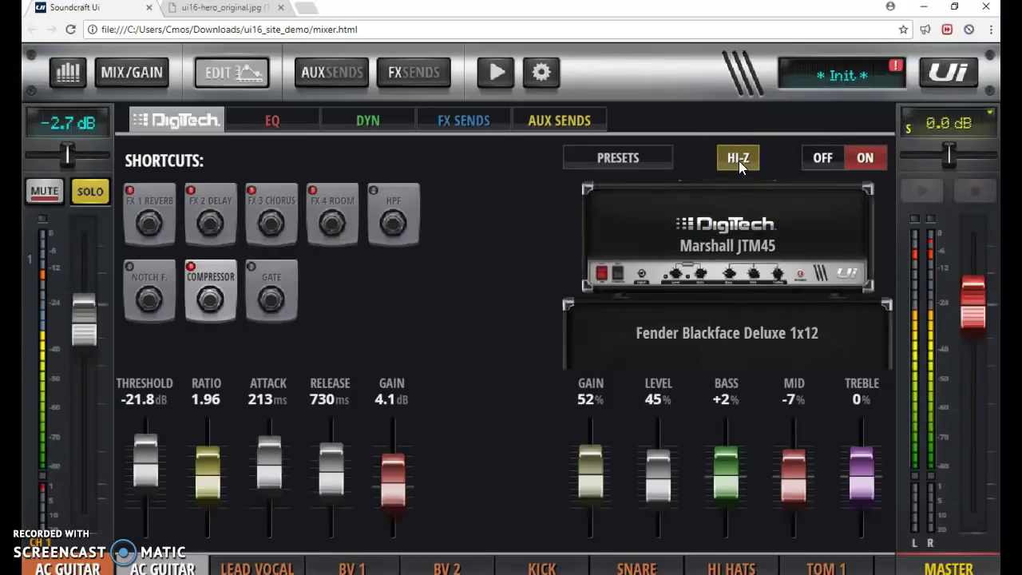
pyautogui.click(212, 340)
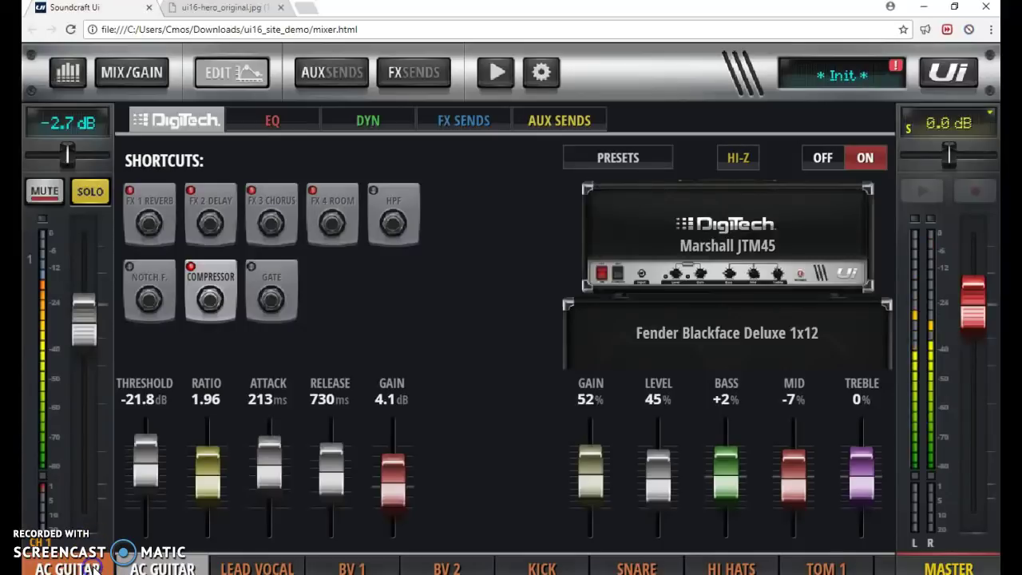
pyautogui.click(102, 78)
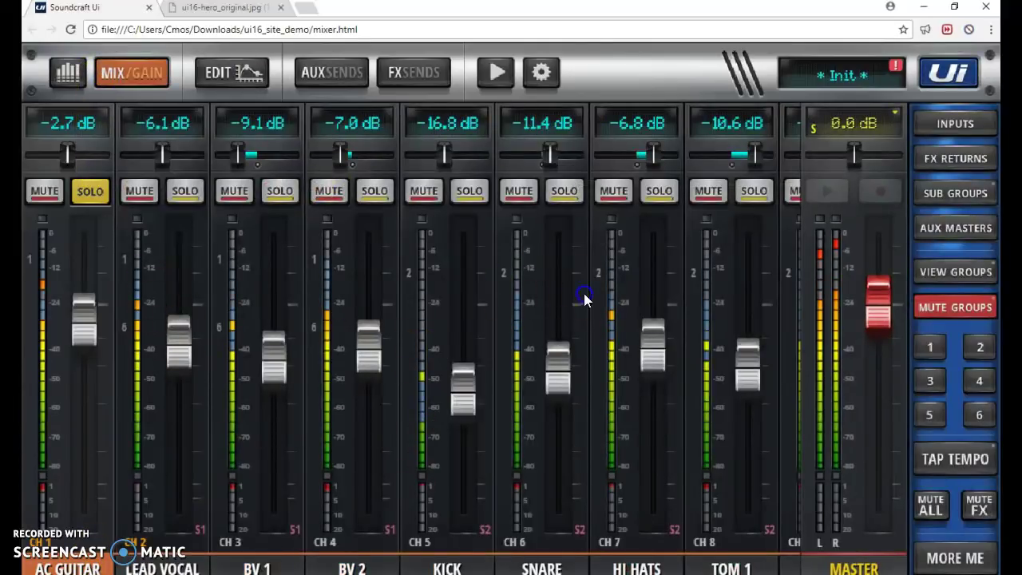
# Open the Aux 1 send mix, raise AC Guitar and Lead Vocal, and lower BV 1.
pyautogui.moveTo(582, 296); pyautogui.dragTo(500, 276)
pyautogui.click(338, 75)
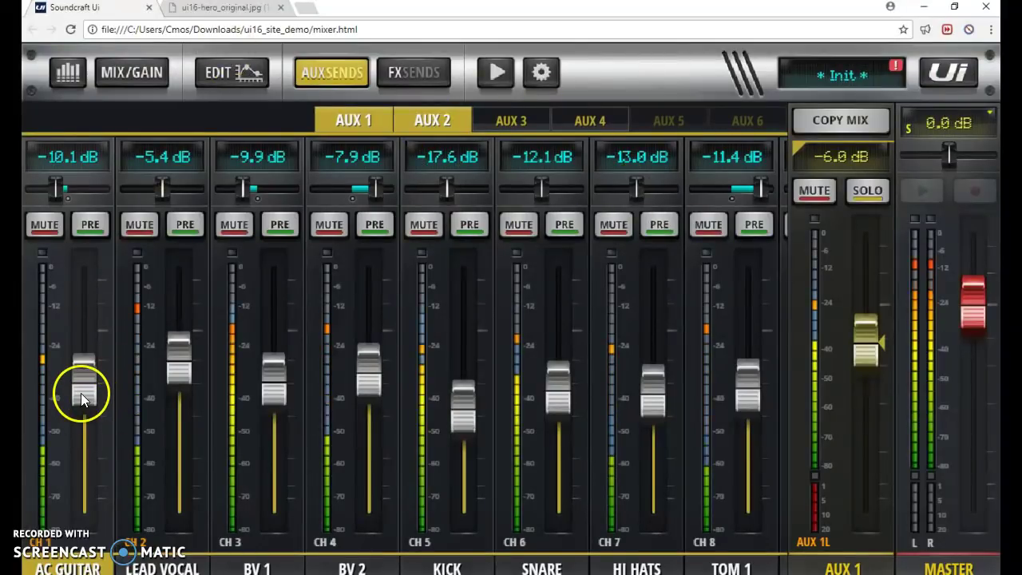
pyautogui.moveTo(80, 393); pyautogui.dragTo(88, 384)
pyautogui.moveTo(180, 382); pyautogui.dragTo(189, 356)
pyautogui.moveTo(273, 379); pyautogui.dragTo(290, 407)
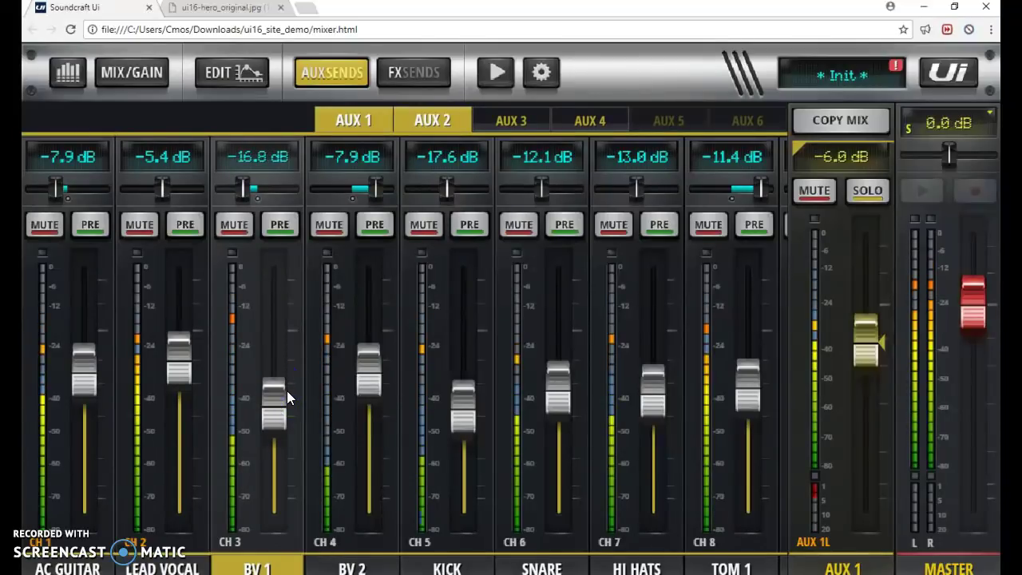
# Adjust further channel controls in the Aux 1 send mix.
pyautogui.click(505, 129)
pyautogui.click(422, 116)
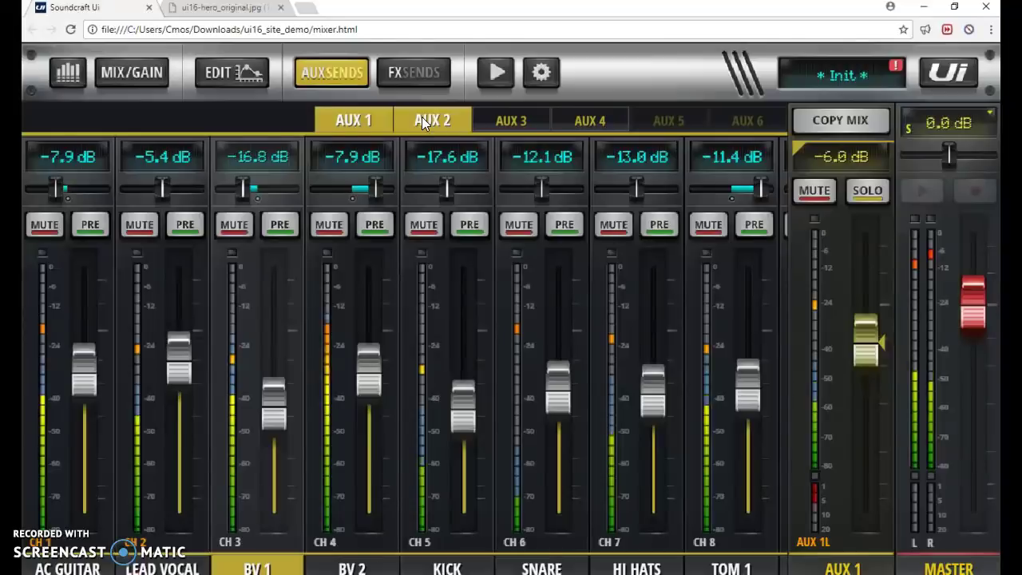
pyautogui.click(375, 214)
pyautogui.click(479, 440)
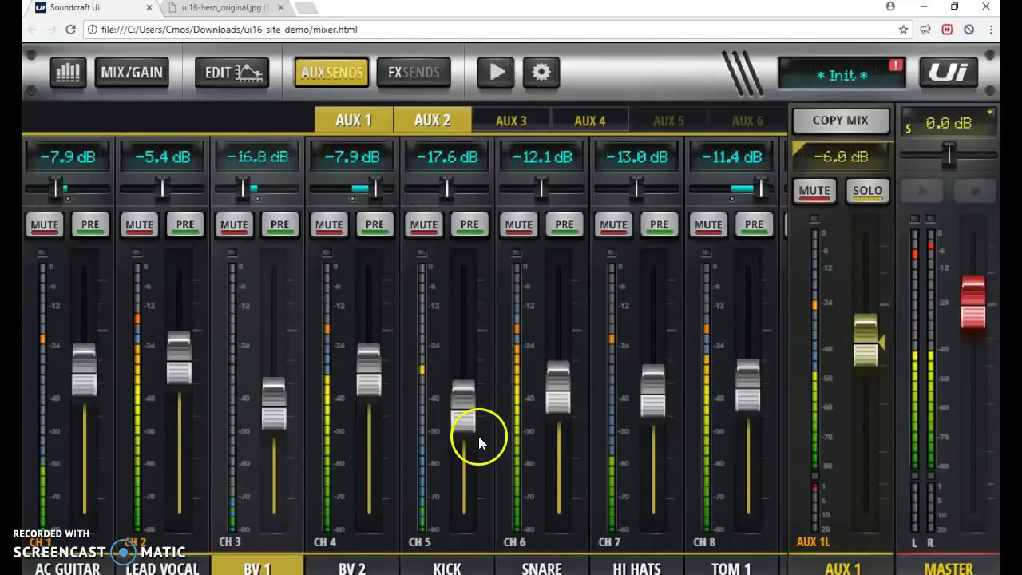
pyautogui.click(556, 404)
pyautogui.click(293, 363)
pyautogui.moveTo(355, 396); pyautogui.dragTo(402, 332)
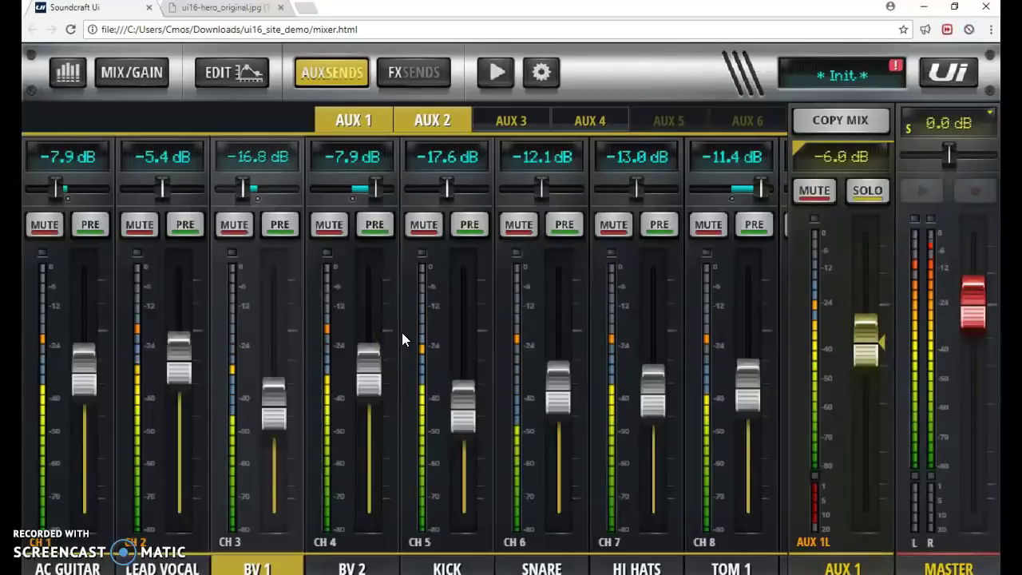
pyautogui.click(509, 214)
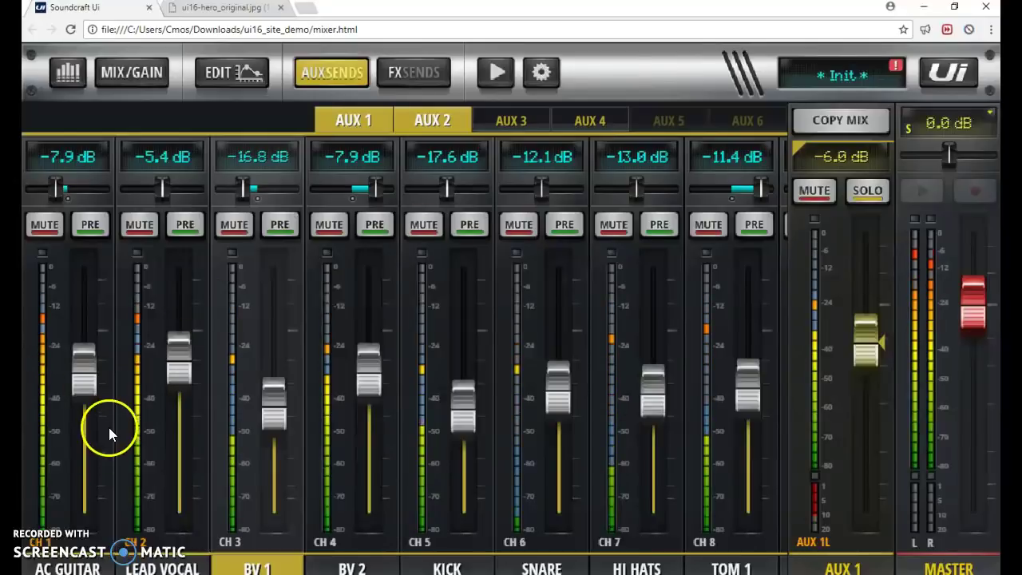
# Set AC Guitar to -76 dB, Lead Vocal to 3.4 dB, BV 1/BV 2 to -∞, and KICK to -11.5 dB.
pyautogui.moveTo(108, 427); pyautogui.dragTo(94, 501)
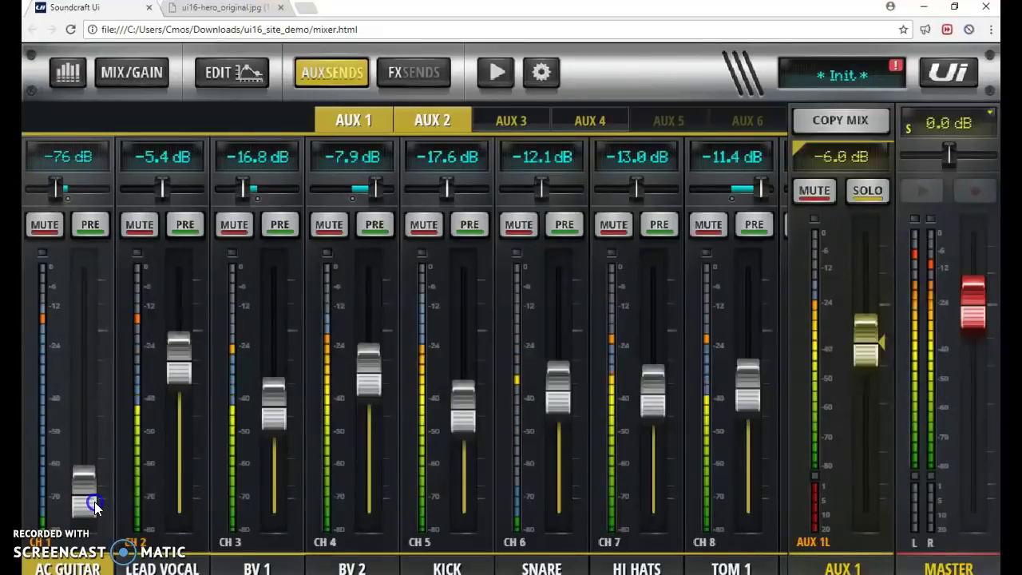
pyautogui.moveTo(174, 385); pyautogui.dragTo(193, 335)
pyautogui.moveTo(272, 390); pyautogui.dragTo(288, 519)
pyautogui.moveTo(369, 376); pyautogui.dragTo(388, 568)
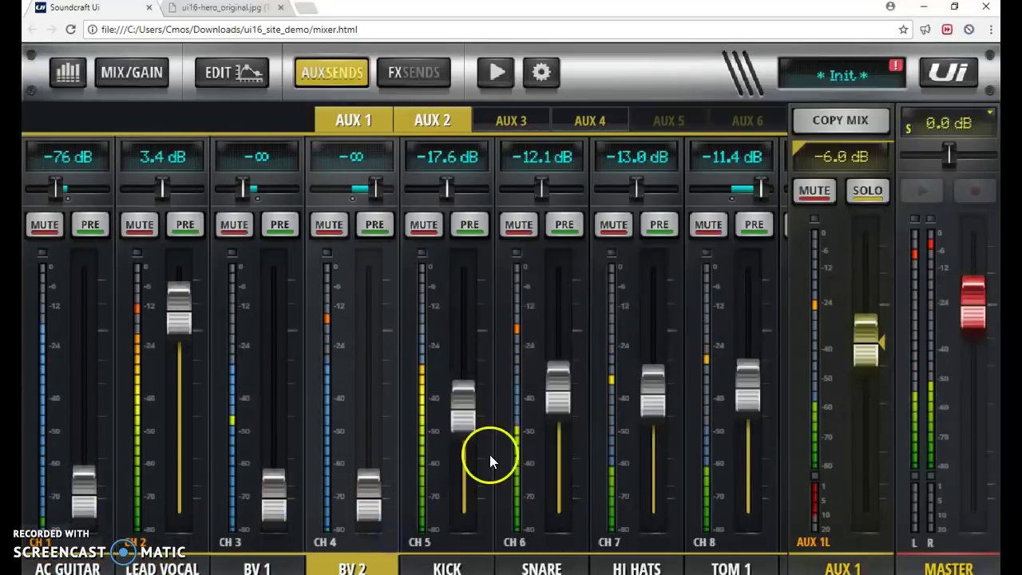
pyautogui.moveTo(470, 421); pyautogui.dragTo(467, 393)
pyautogui.moveTo(678, 421); pyautogui.dragTo(336, 423)
pyautogui.moveTo(698, 411); pyautogui.dragTo(564, 435)
pyautogui.moveTo(570, 320); pyautogui.dragTo(267, 392)
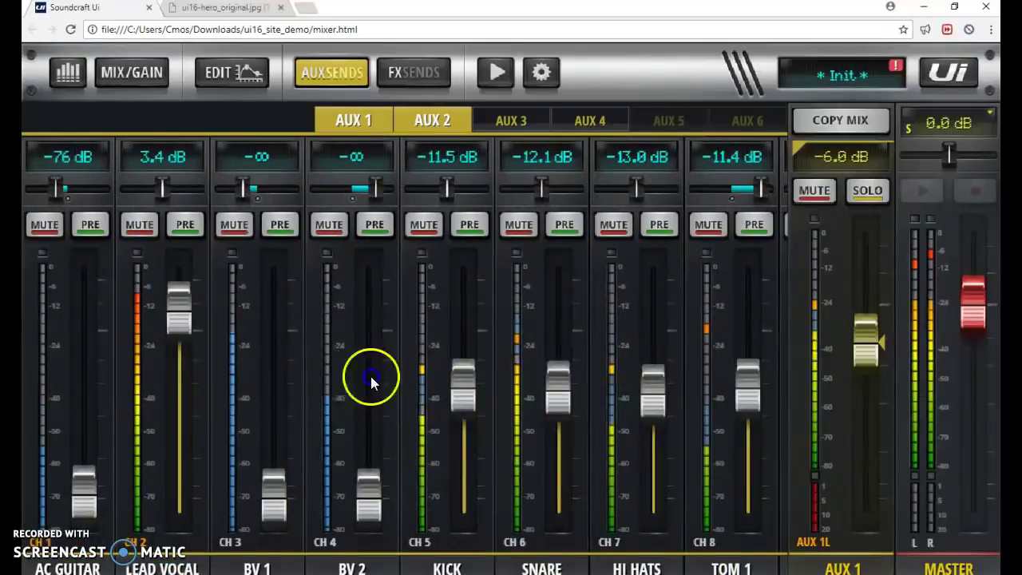
# Back in the AUX 1 mix, raise BV 2 to -2.4 dB and BV 1 to -1.9 dB.
pyautogui.click(511, 122)
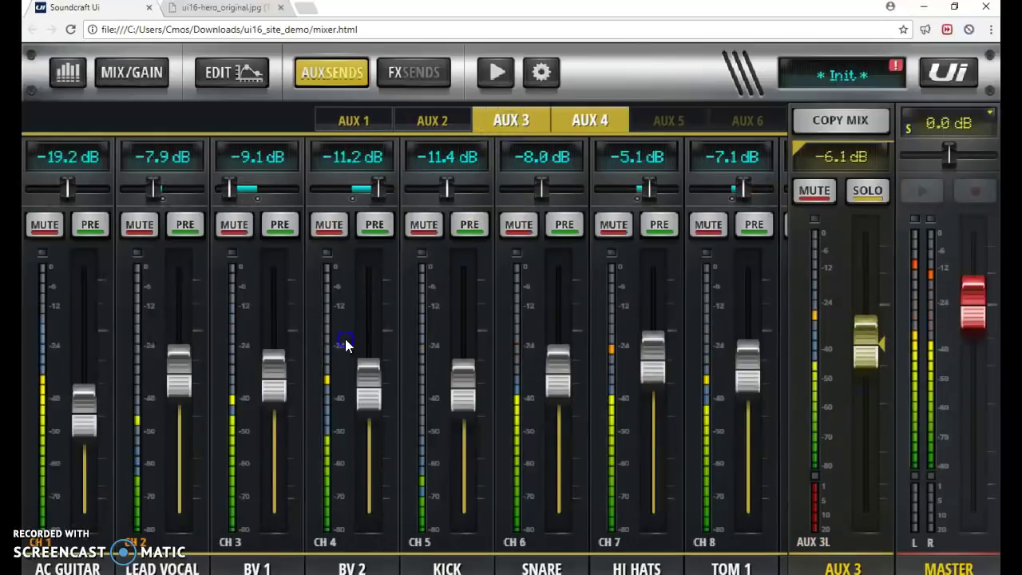
pyautogui.click(355, 120)
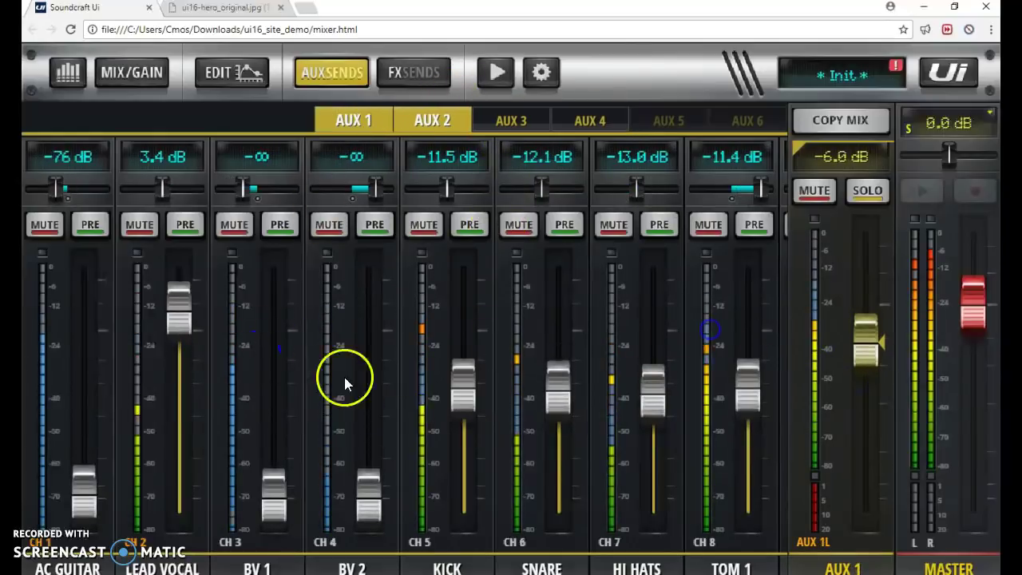
pyautogui.moveTo(548, 404); pyautogui.dragTo(511, 369)
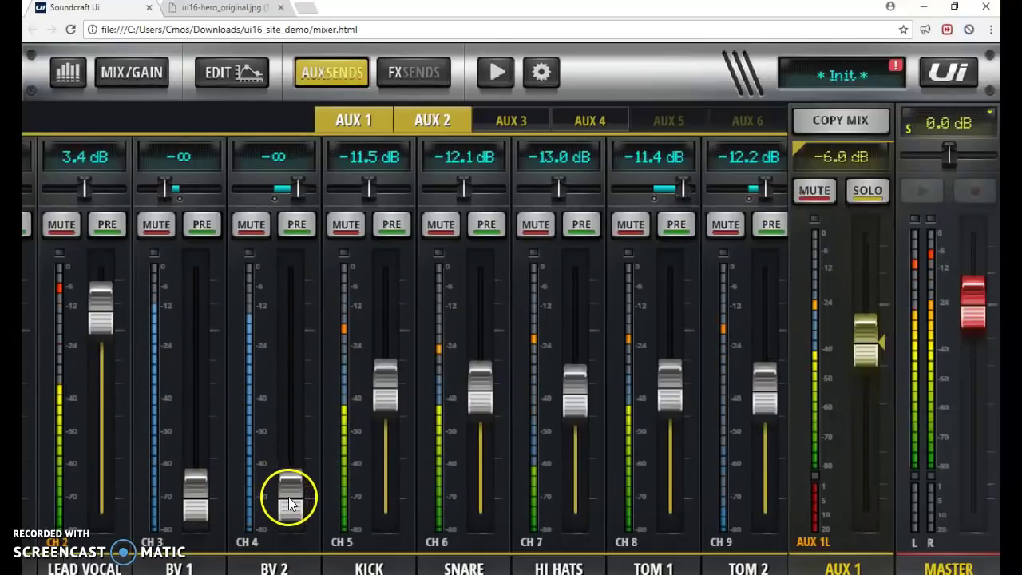
pyautogui.moveTo(285, 479); pyautogui.dragTo(281, 354)
pyautogui.moveTo(195, 487); pyautogui.dragTo(204, 354)
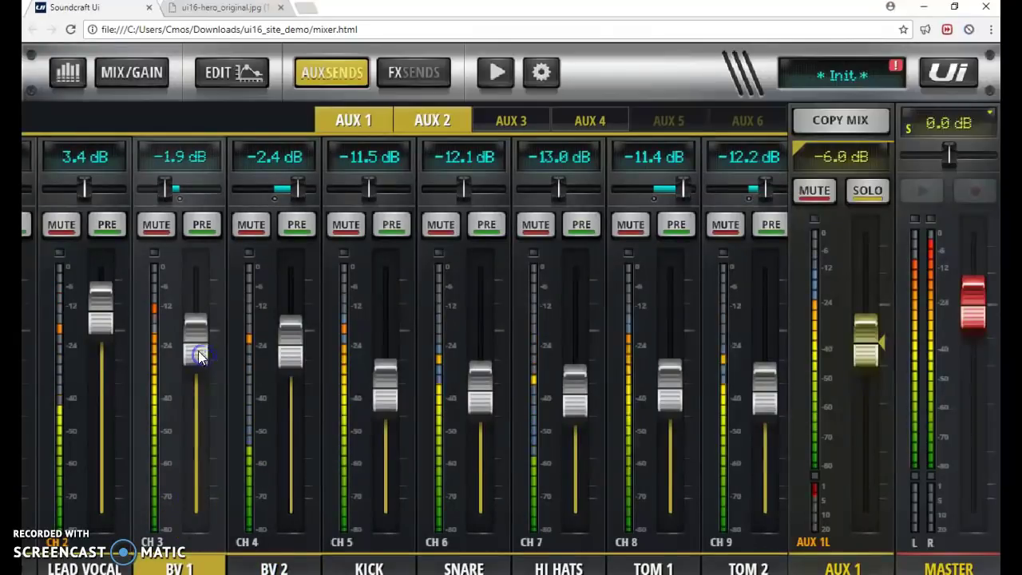
# Pan BV 1 hard right to R 100 and BV 2 near centre at L 13.
pyautogui.moveTo(171, 185)
pyautogui.mouseDown()
pyautogui.moveTo(280, 189)
pyautogui.moveTo(167, 203)
pyautogui.mouseUp()
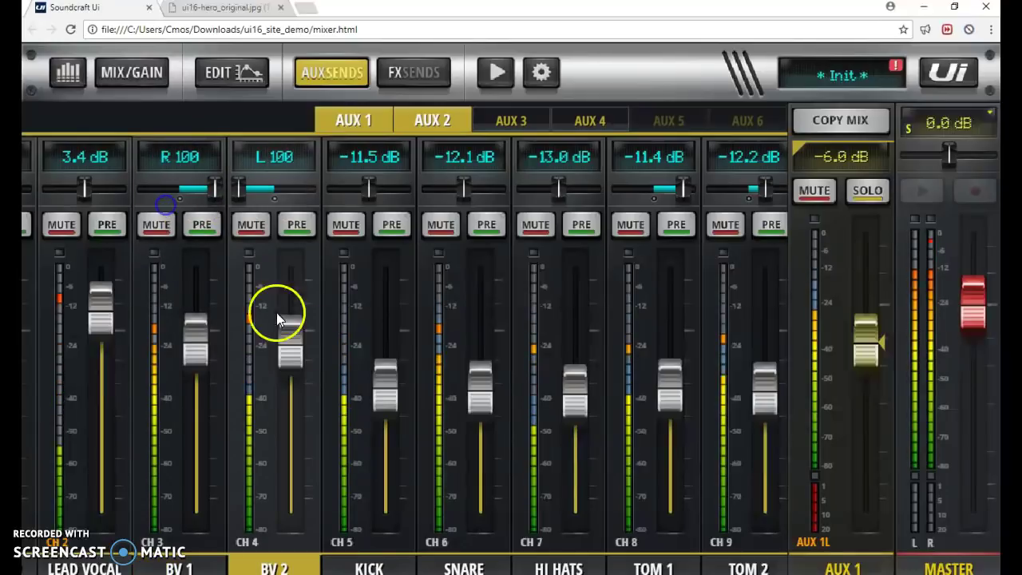
pyautogui.moveTo(236, 188); pyautogui.dragTo(273, 195)
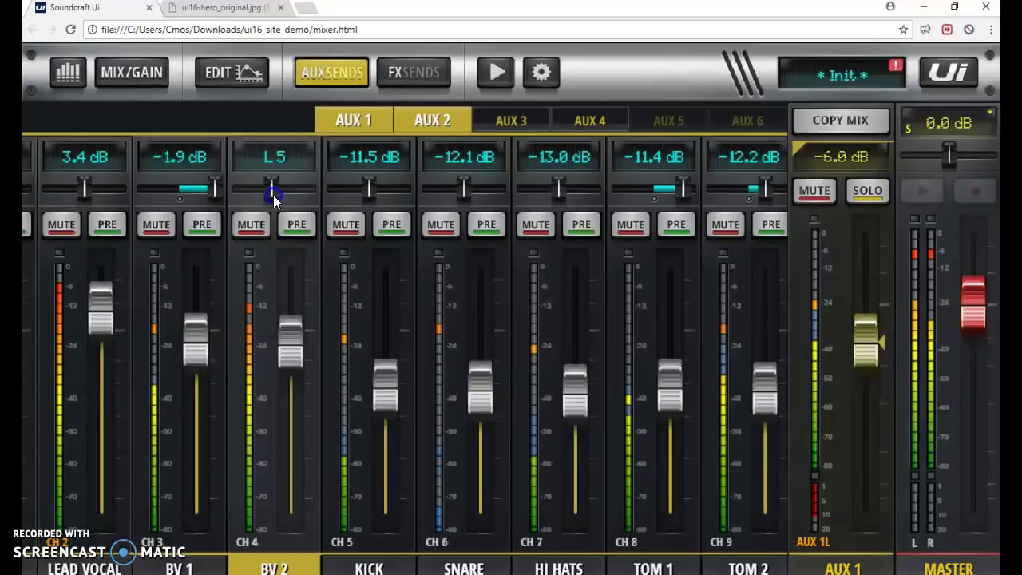
pyautogui.click(176, 199)
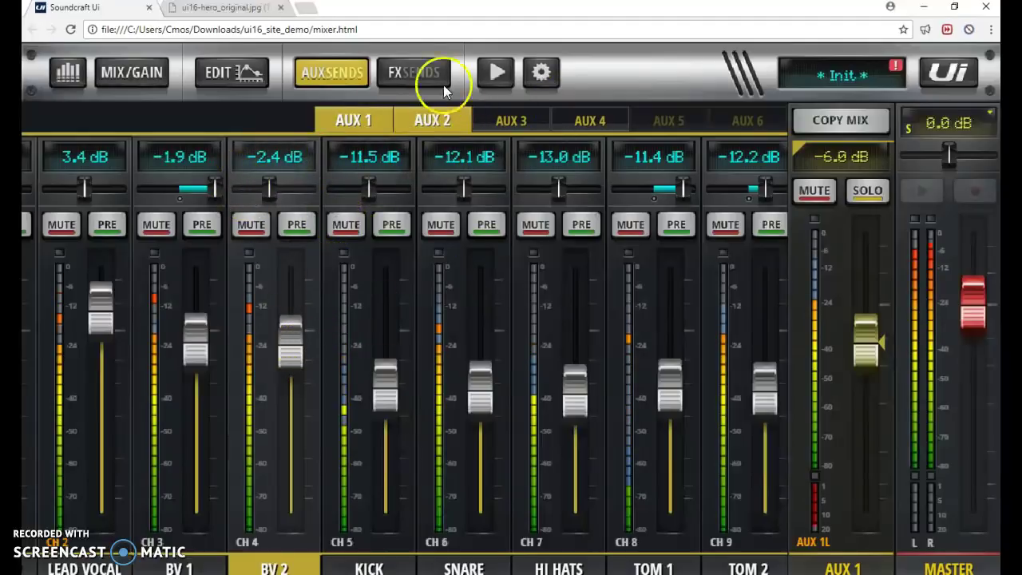
# Set FX 4 Room sends: Lead Vocal -25, BV 2 -24, KICK -19.1, SNARE -29 dB; return about -6 dB.
pyautogui.click(415, 76)
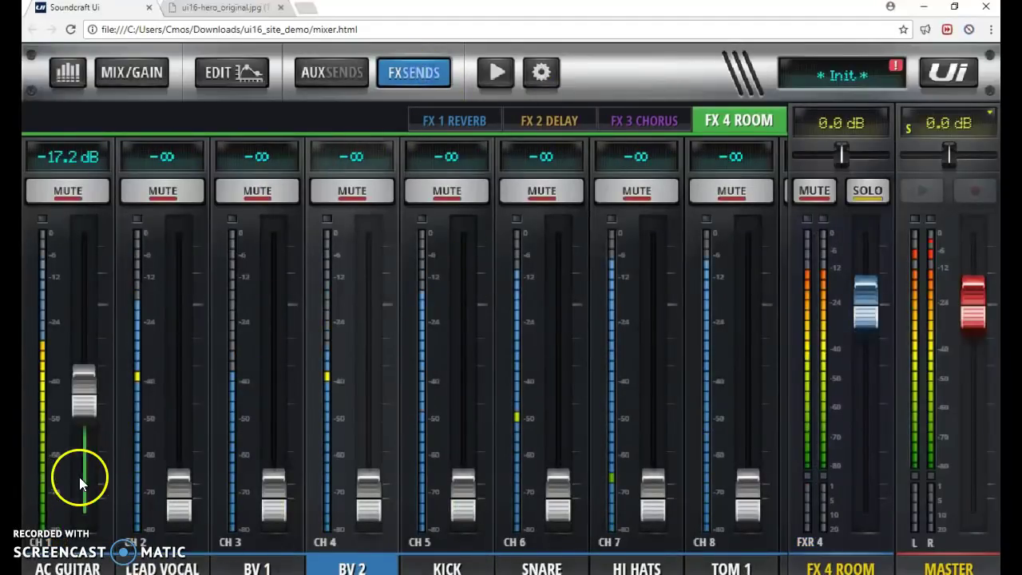
pyautogui.moveTo(176, 503); pyautogui.dragTo(178, 425)
pyautogui.moveTo(274, 499); pyautogui.dragTo(295, 397)
pyautogui.click(370, 488)
pyautogui.moveTo(370, 488); pyautogui.dragTo(369, 407)
pyautogui.moveTo(452, 471); pyautogui.dragTo(488, 392)
pyautogui.moveTo(565, 472); pyautogui.dragTo(582, 414)
pyautogui.scroll(-5, 376, 464)
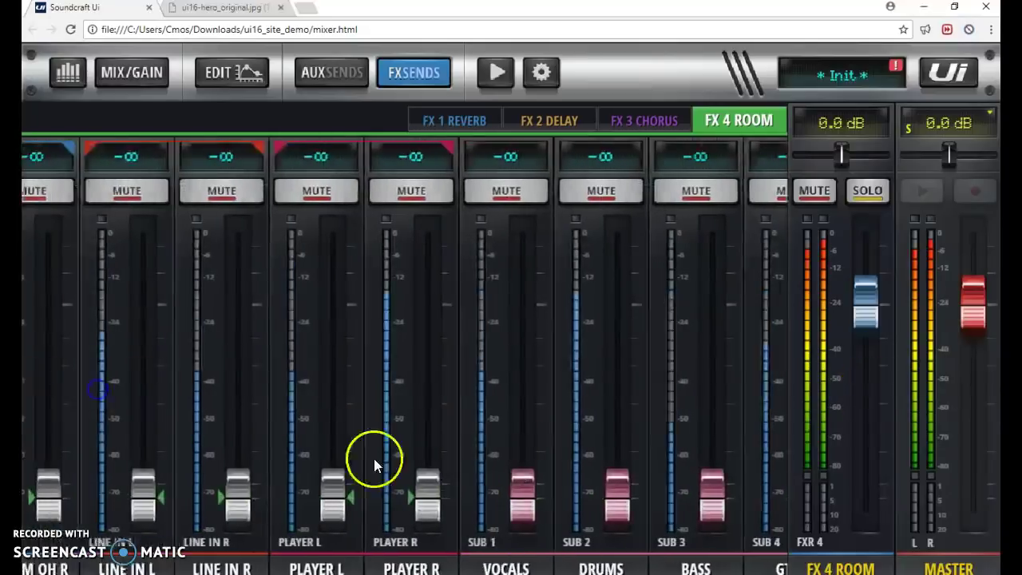
pyautogui.moveTo(865, 302); pyautogui.dragTo(856, 326)
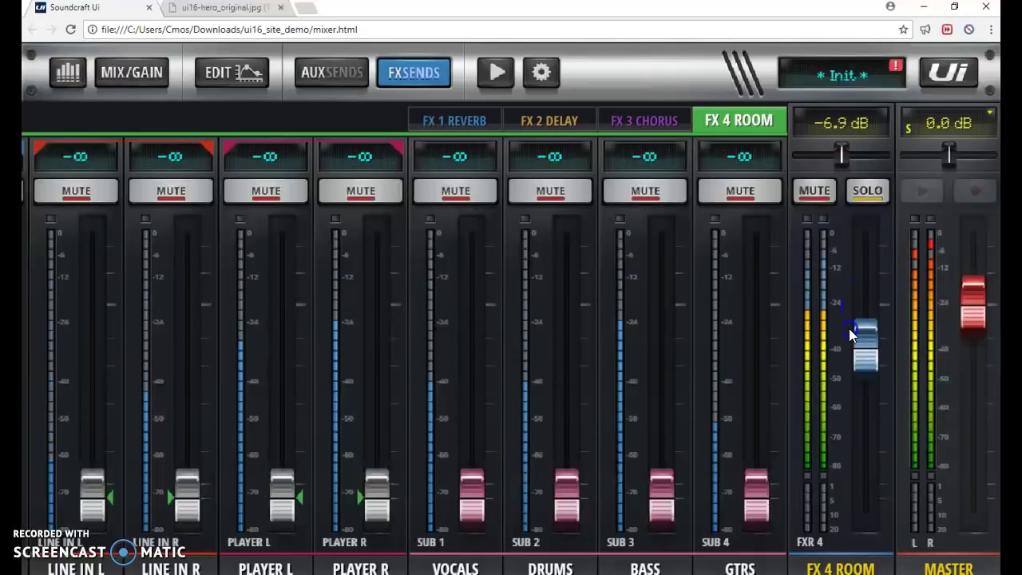
# Look through the FX 1 Reverb, FX 2 Delay and FX 3 Chorus sends, ending on FX 4 Room.
pyautogui.click(482, 121)
pyautogui.click(558, 120)
pyautogui.click(676, 120)
pyautogui.click(726, 119)
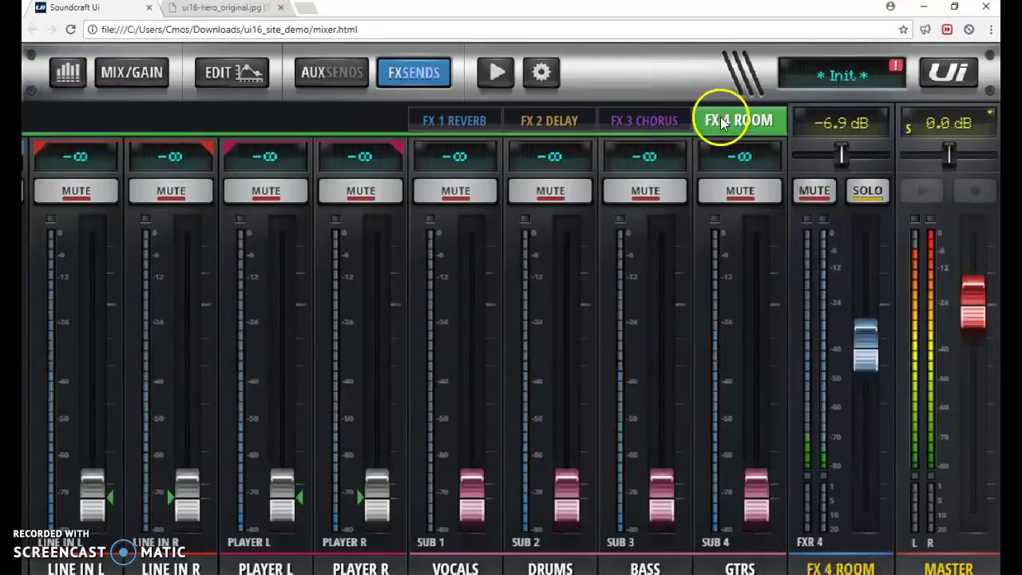
pyautogui.click(456, 120)
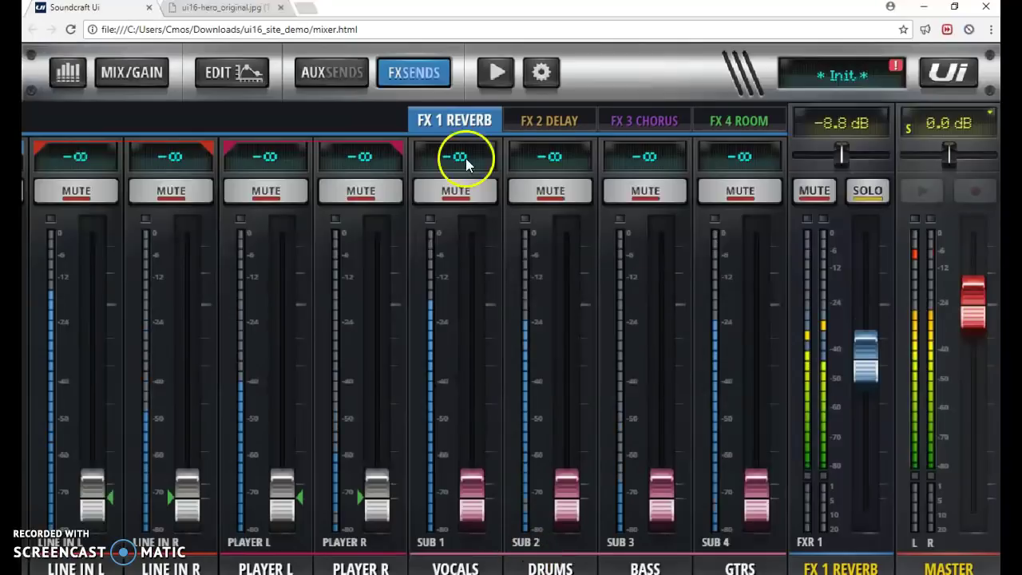
pyautogui.click(713, 130)
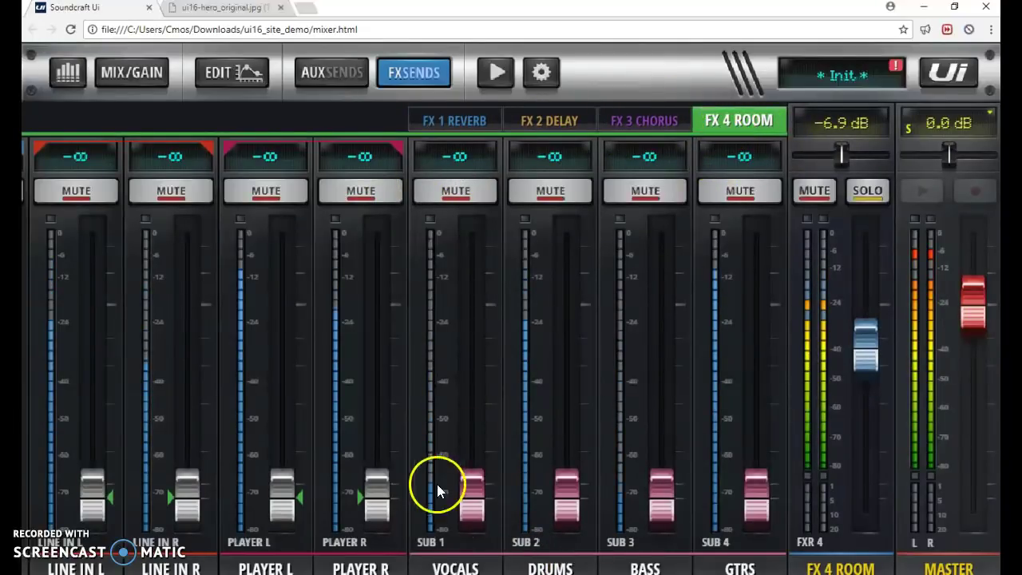
# Turn BV 1, Lead Vocal, AC Guitar and KICK sends fully down, and mute BV 2 and KICK.
pyautogui.moveTo(434, 484); pyautogui.dragTo(627, 399)
pyautogui.moveTo(271, 392); pyautogui.dragTo(272, 511)
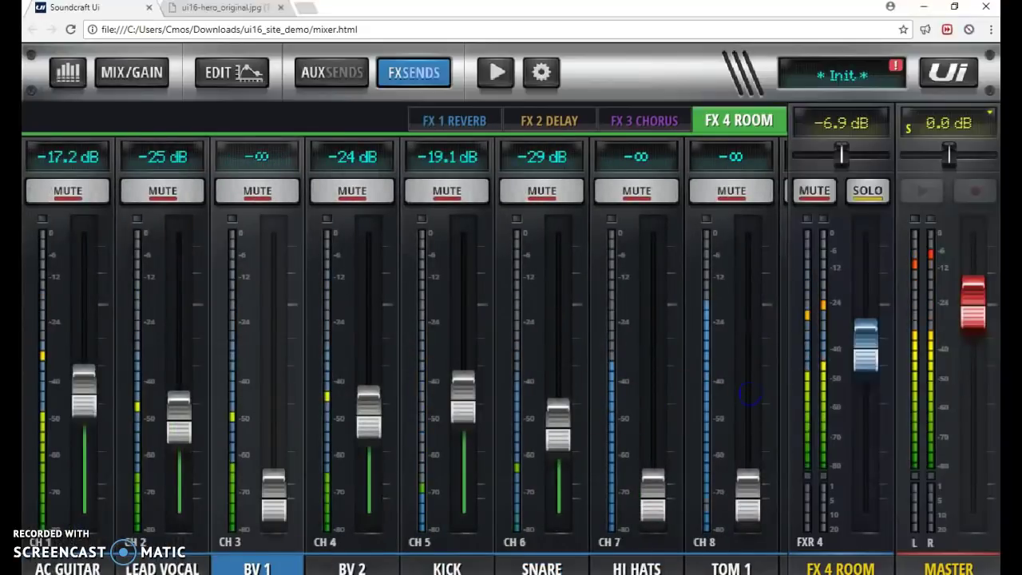
pyautogui.moveTo(173, 415); pyautogui.dragTo(172, 511)
pyautogui.moveTo(63, 445); pyautogui.dragTo(72, 511)
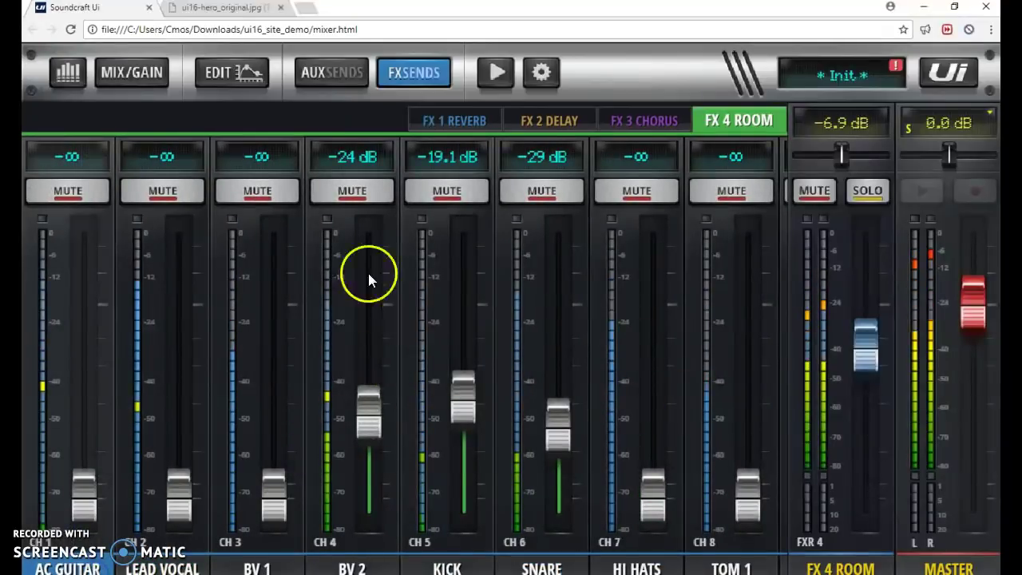
pyautogui.click(352, 192)
pyautogui.click(476, 192)
pyautogui.moveTo(463, 391); pyautogui.dragTo(472, 498)
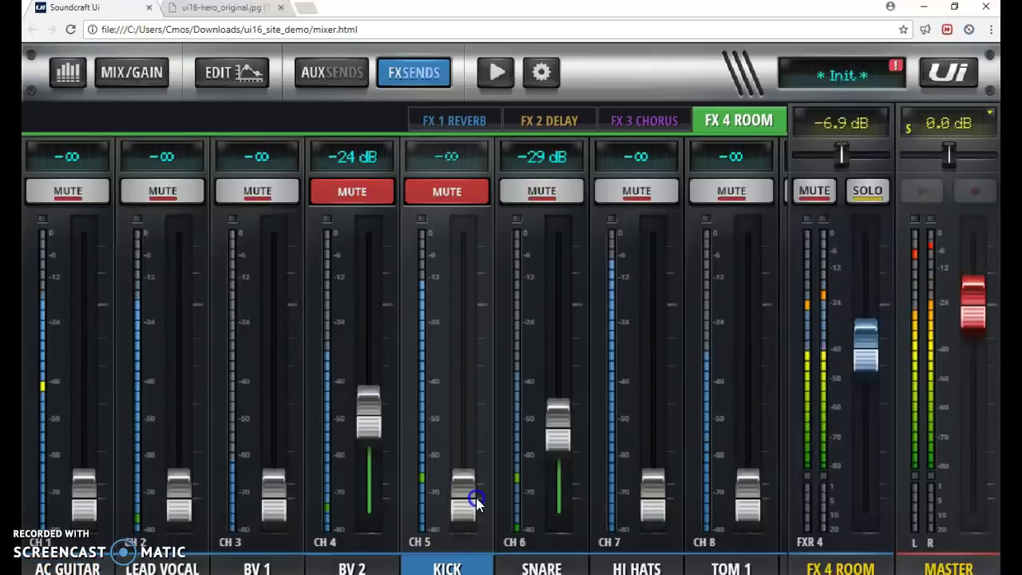
pyautogui.moveTo(368, 409); pyautogui.dragTo(372, 511)
pyautogui.moveTo(719, 383); pyautogui.dragTo(372, 352)
# Set drum sends: Hi Hats -25, Tom 1 -17.1, Tom 2 -22, Floor Tom -19.7, Drum OH -25 dB; Line In fully down.
pyautogui.moveTo(425, 495); pyautogui.dragTo(426, 417)
pyautogui.moveTo(517, 495); pyautogui.dragTo(520, 391)
pyautogui.click(620, 483)
pyautogui.moveTo(620, 482); pyautogui.dragTo(620, 408)
pyautogui.moveTo(705, 459); pyautogui.dragTo(705, 396)
pyautogui.moveTo(705, 351); pyautogui.dragTo(507, 338)
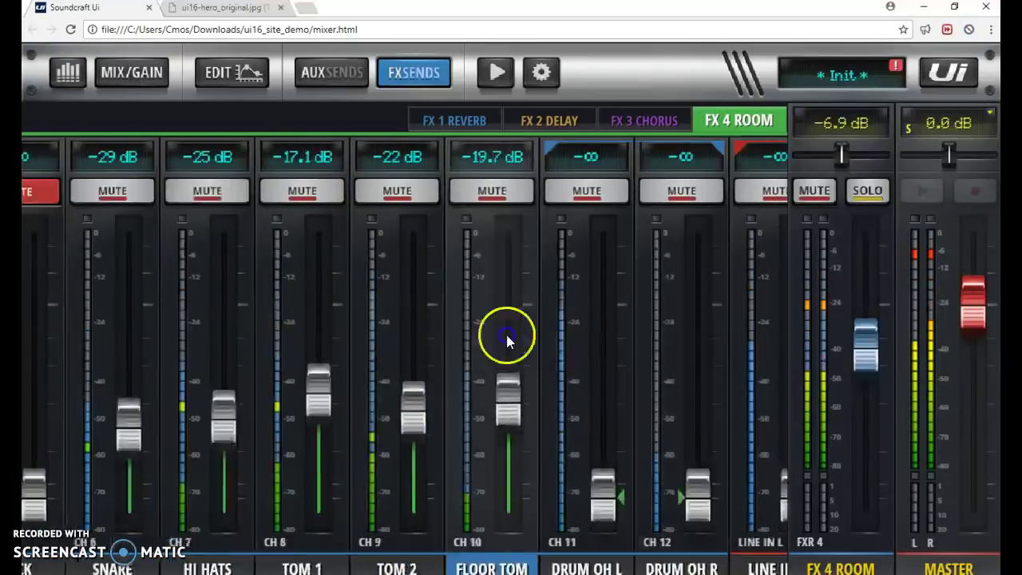
pyautogui.moveTo(575, 490); pyautogui.dragTo(552, 431)
pyautogui.moveTo(725, 464); pyautogui.dragTo(490, 354)
pyautogui.moveTo(440, 388); pyautogui.dragTo(462, 534)
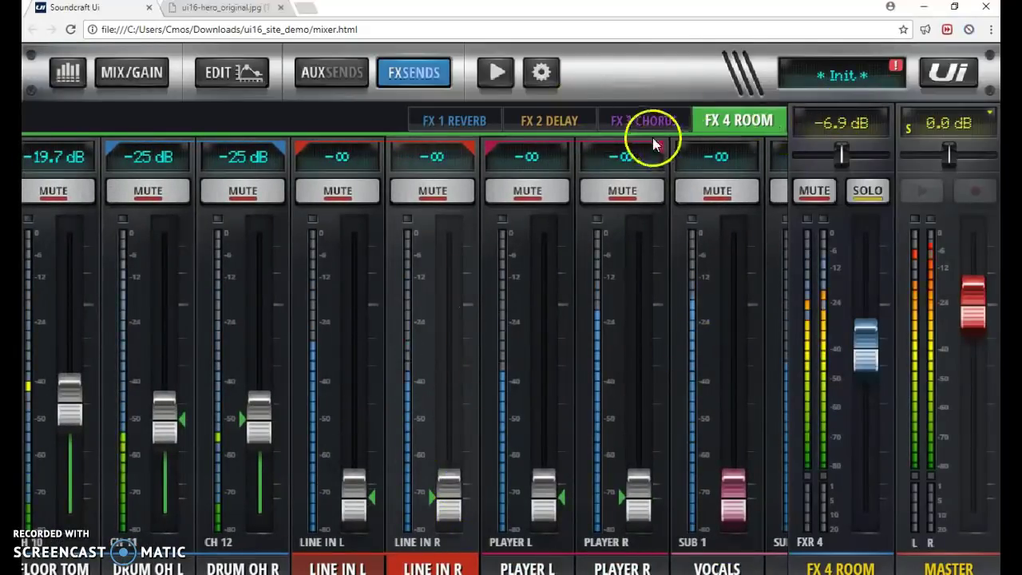
# Step through the FX 3 Chorus and FX 2 Delay sends to the FX 1 Reverb send mix.
pyautogui.click(634, 120)
pyautogui.click(566, 120)
pyautogui.click(482, 124)
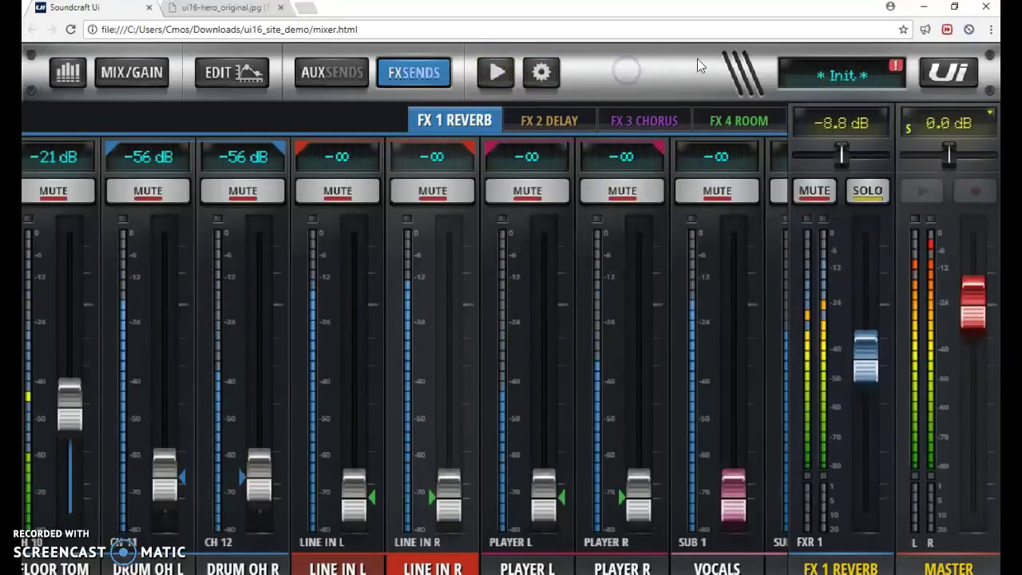
pyautogui.click(958, 72)
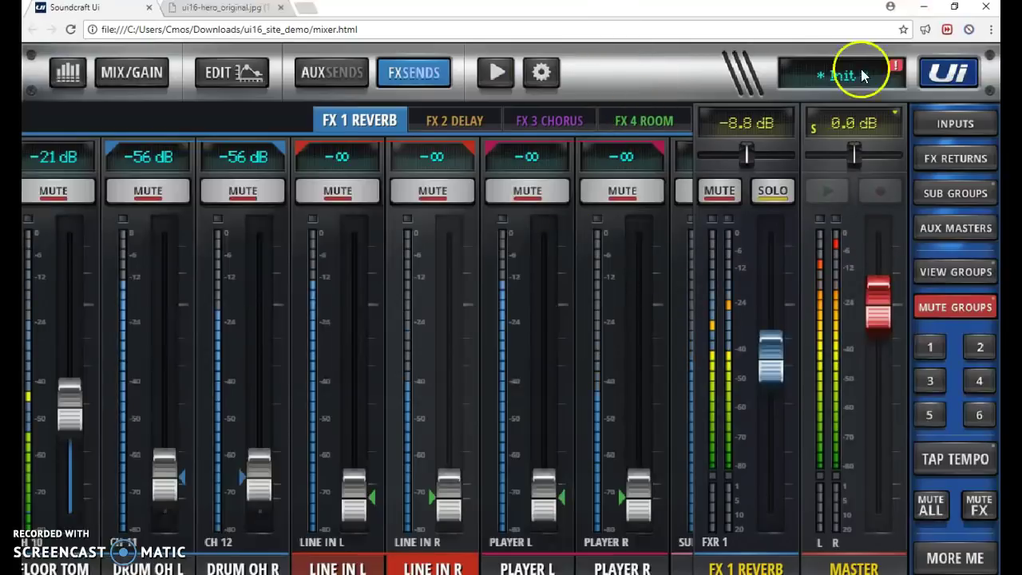
# On the Sub Groups page, lower VOCALS to -3.7 dB and DRUMS to -5.7 dB.
pyautogui.click(953, 124)
pyautogui.click(971, 157)
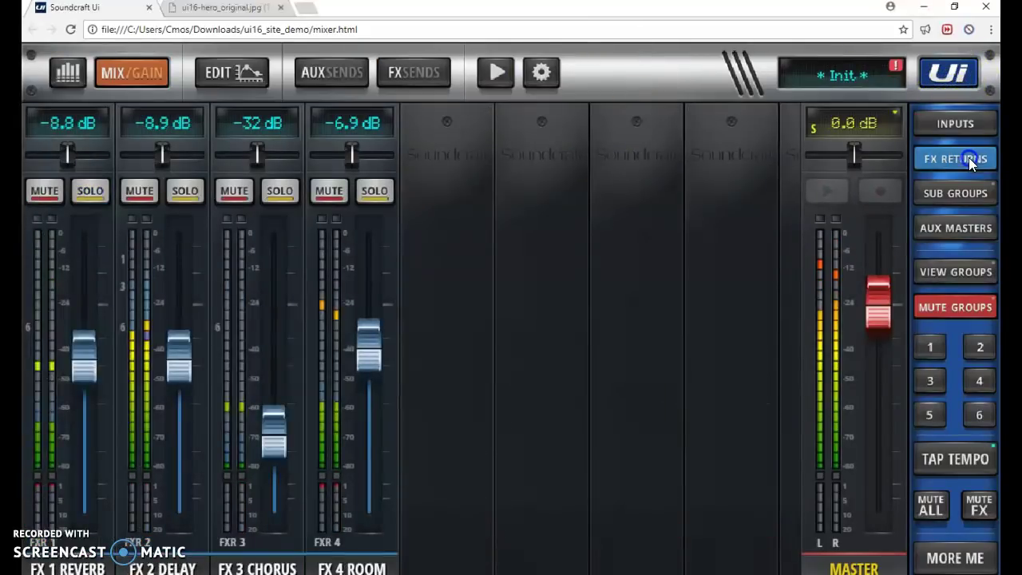
pyautogui.click(970, 194)
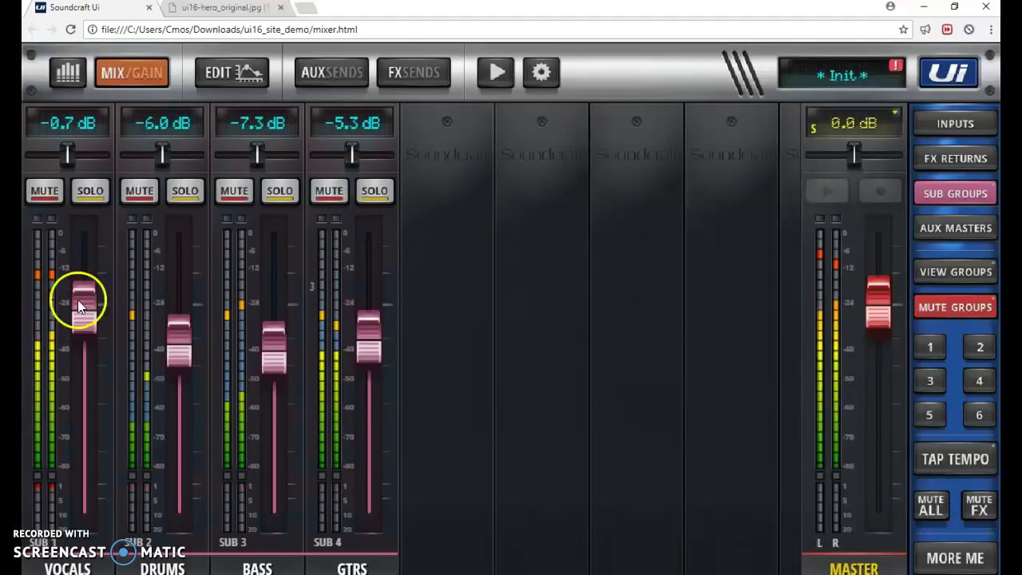
pyautogui.moveTo(79, 299); pyautogui.dragTo(92, 336)
pyautogui.moveTo(175, 353)
pyautogui.mouseDown()
pyautogui.moveTo(181, 368)
pyautogui.moveTo(178, 348)
pyautogui.mouseUp()
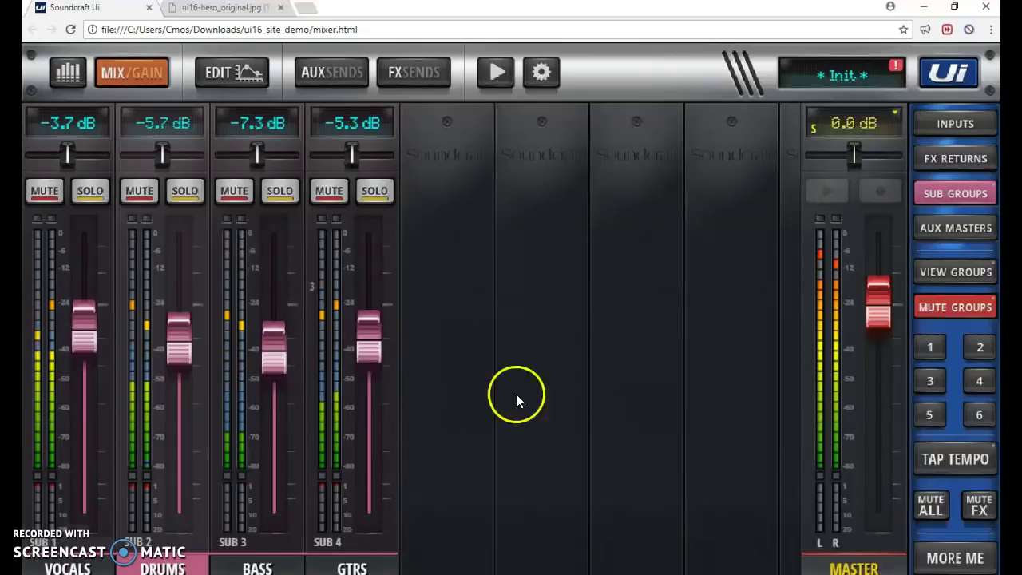
pyautogui.click(840, 77)
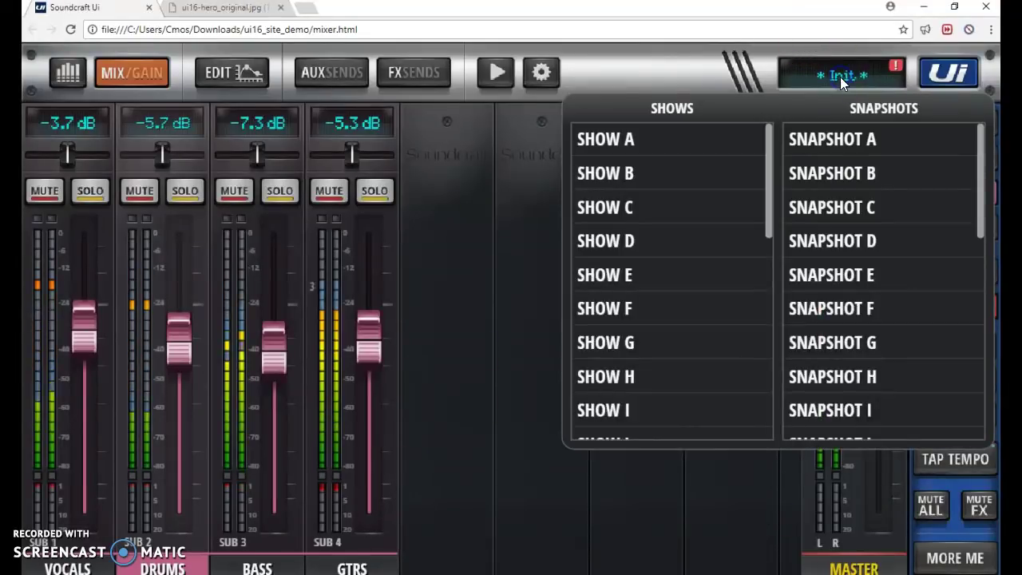
pyautogui.click(840, 77)
# Open the meters overview and browse its More Me, Mute Groups, Views and Subs tabs.
pyautogui.click(68, 72)
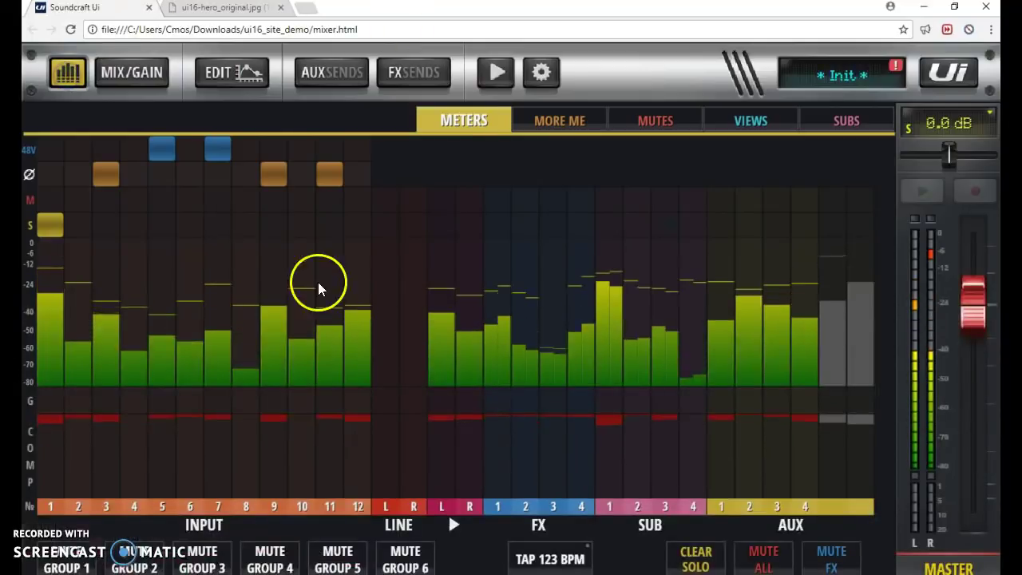
pyautogui.click(563, 120)
pyautogui.click(649, 122)
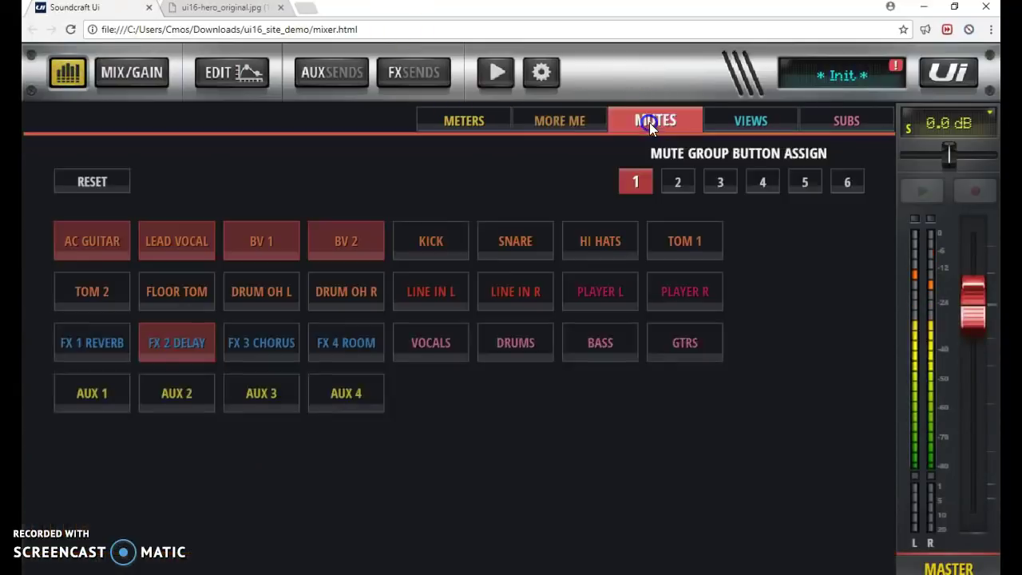
pyautogui.click(750, 121)
pyautogui.click(828, 119)
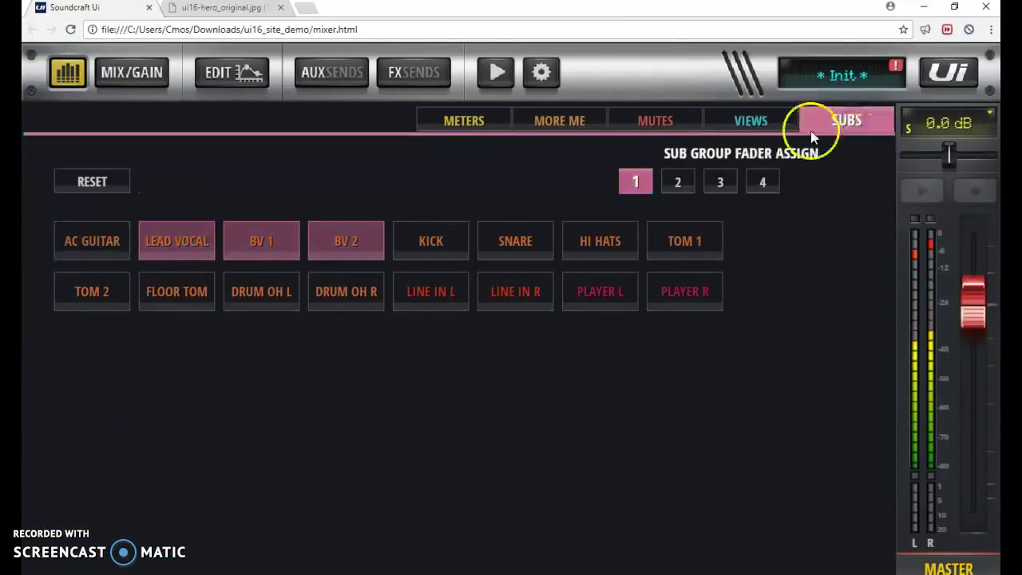
pyautogui.click(464, 120)
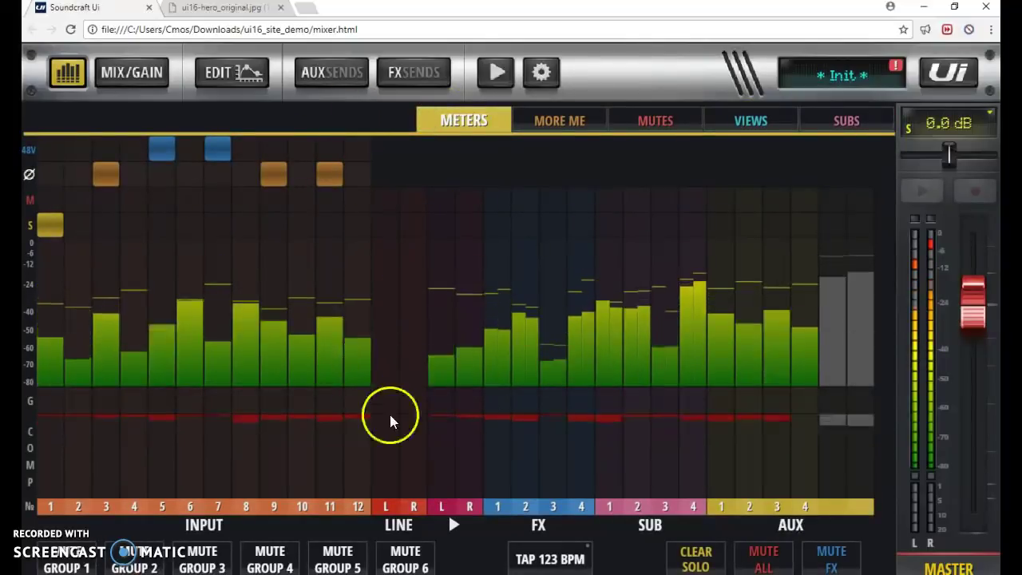
# Balance ME against BAND in More Me, review group assignments, and return to the subgroup mixer.
pyautogui.click(547, 122)
pyautogui.moveTo(437, 340); pyautogui.dragTo(524, 332)
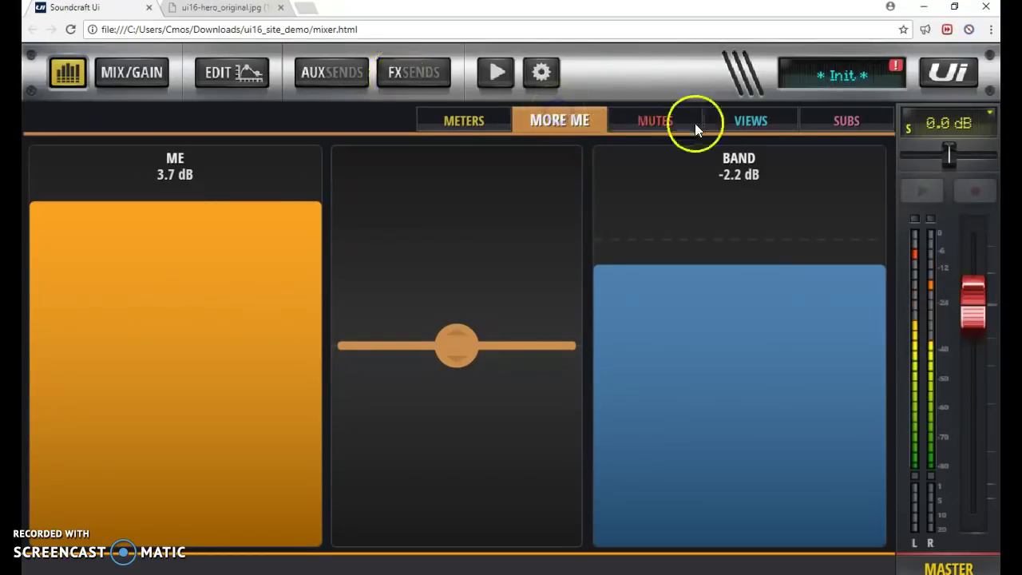
pyautogui.click(641, 120)
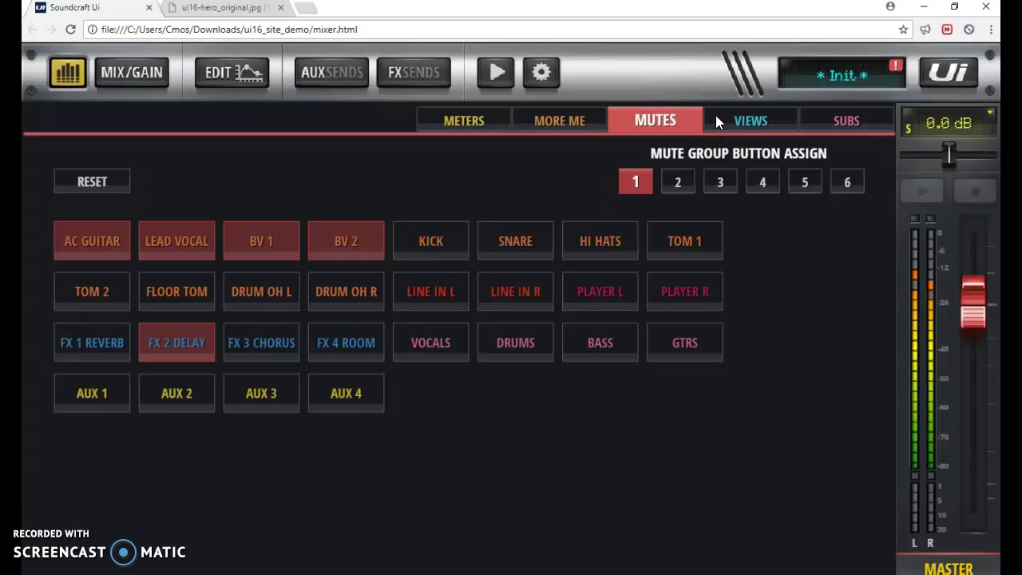
pyautogui.click(741, 118)
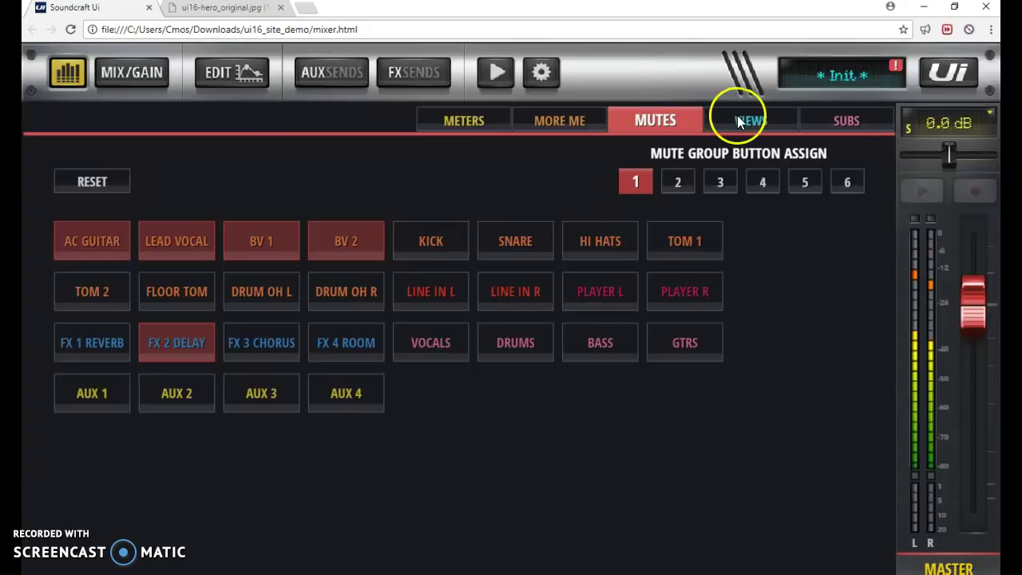
pyautogui.click(840, 120)
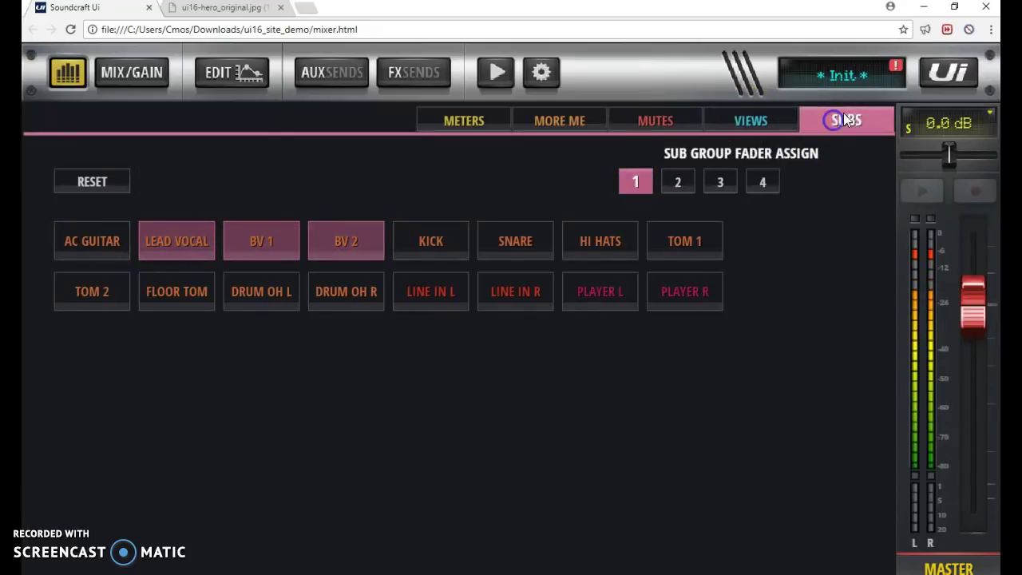
pyautogui.click(949, 73)
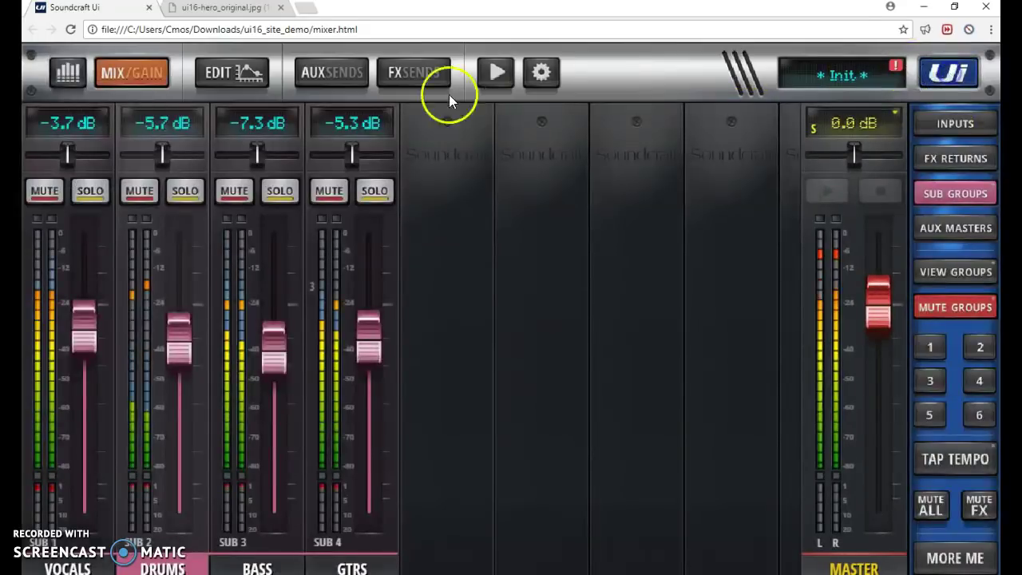
pyautogui.click(948, 73)
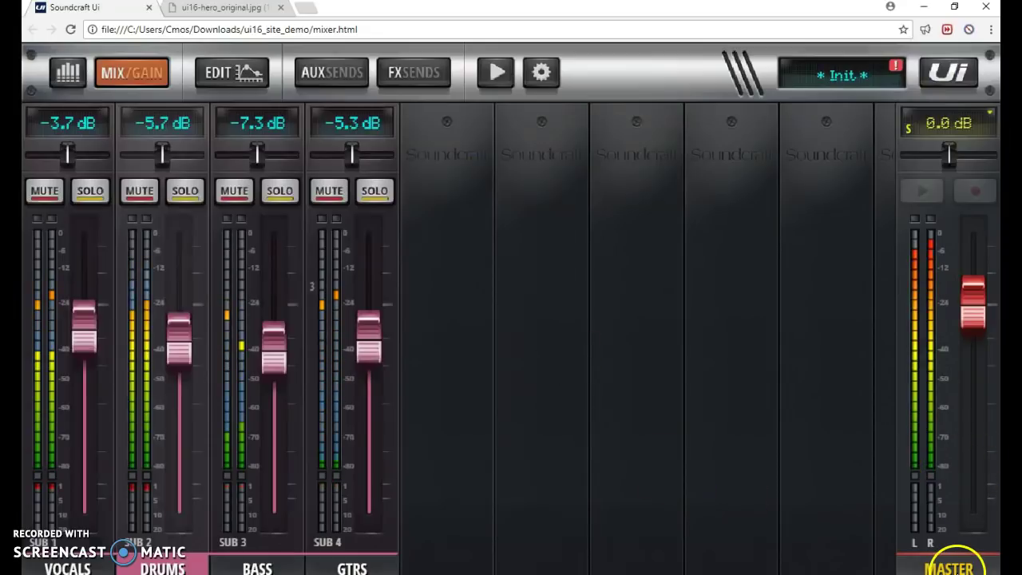
pyautogui.doubleClick(956, 545)
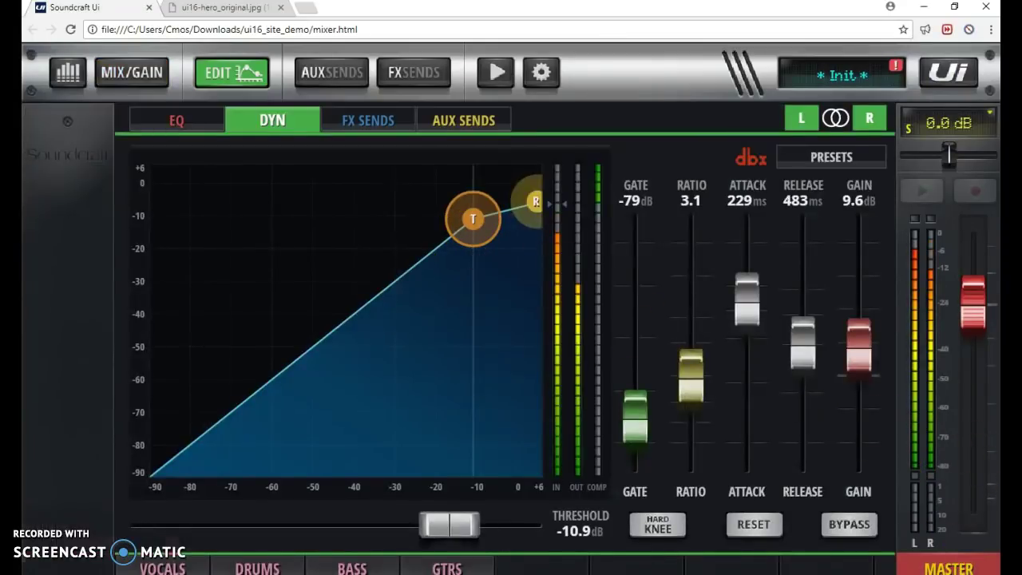
pyautogui.click(191, 121)
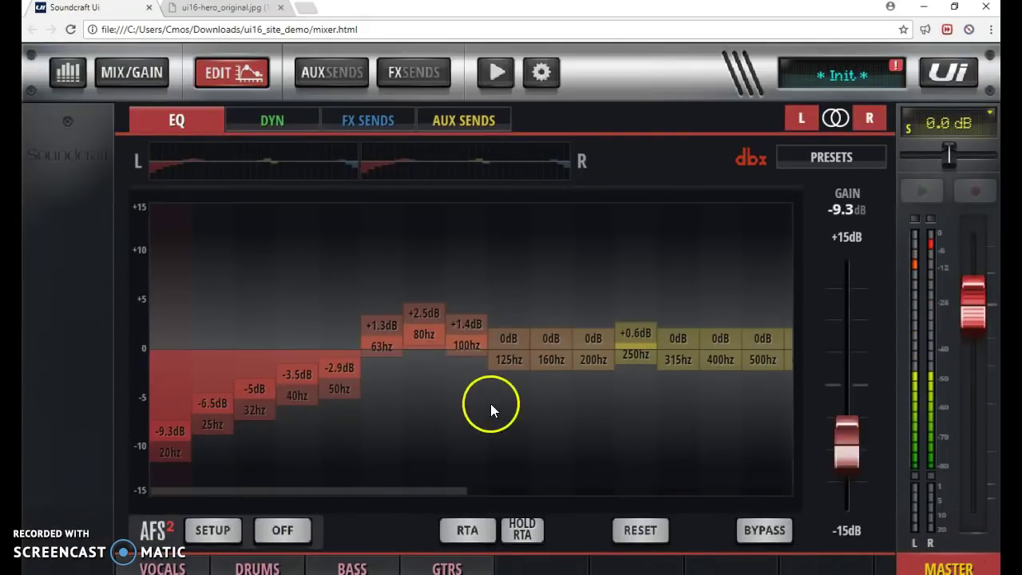
pyautogui.moveTo(490, 403); pyautogui.dragTo(285, 388)
pyautogui.moveTo(546, 401); pyautogui.dragTo(833, 412)
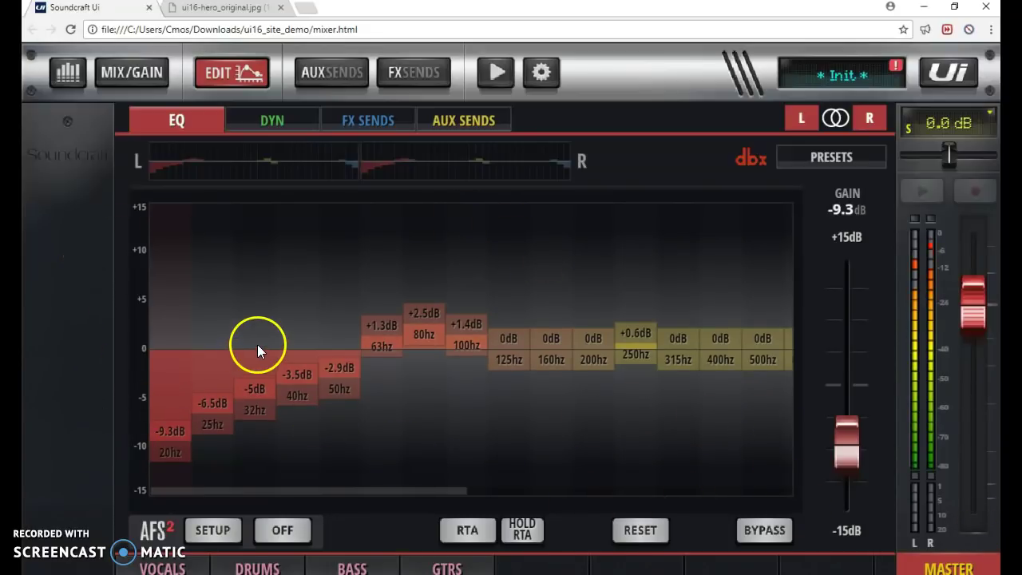
pyautogui.click(116, 76)
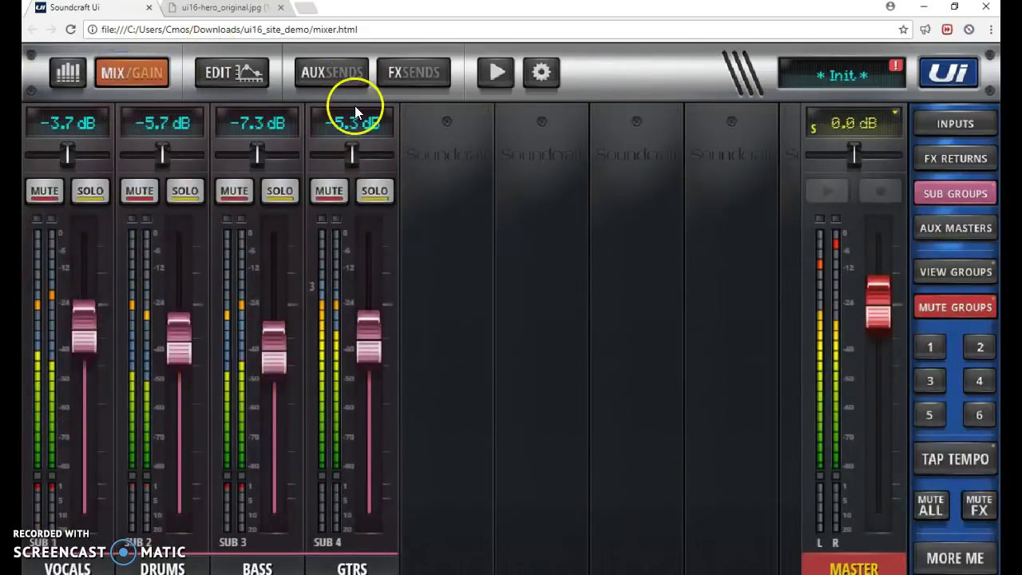
# Inspect the BV 1 channel's dynamics editor, then return to the input mixer.
pyautogui.click(972, 118)
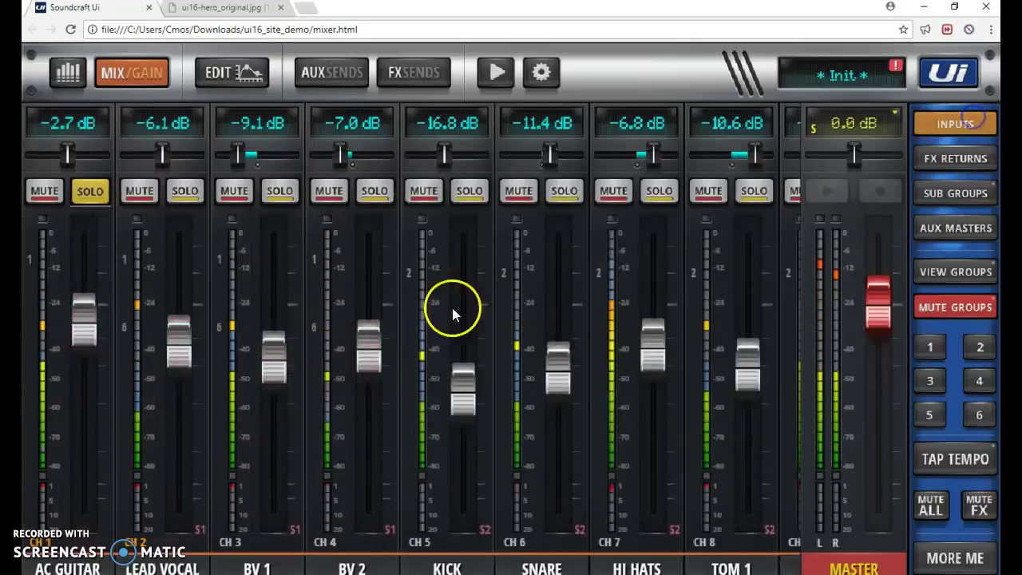
pyautogui.click(268, 568)
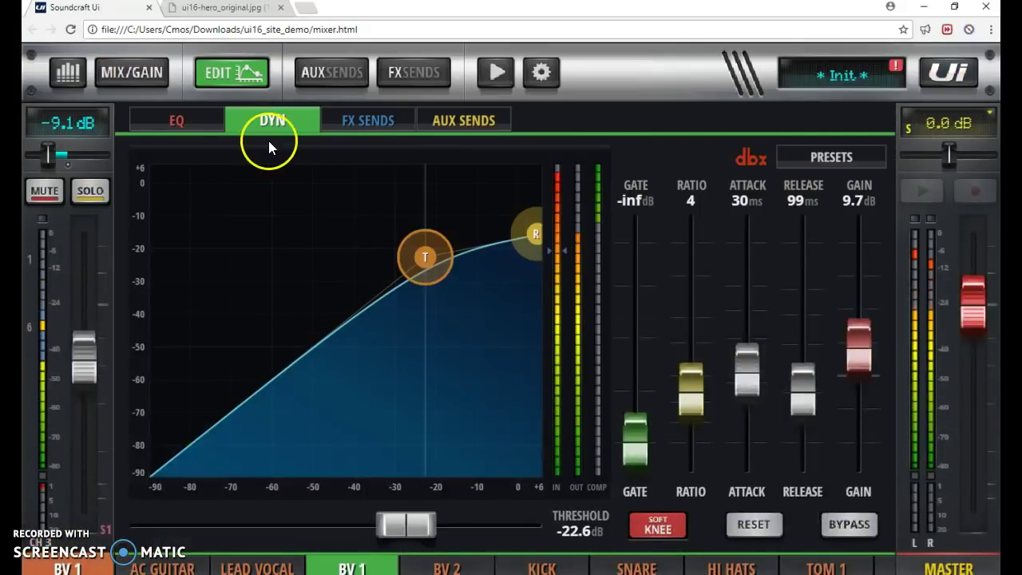
pyautogui.click(935, 561)
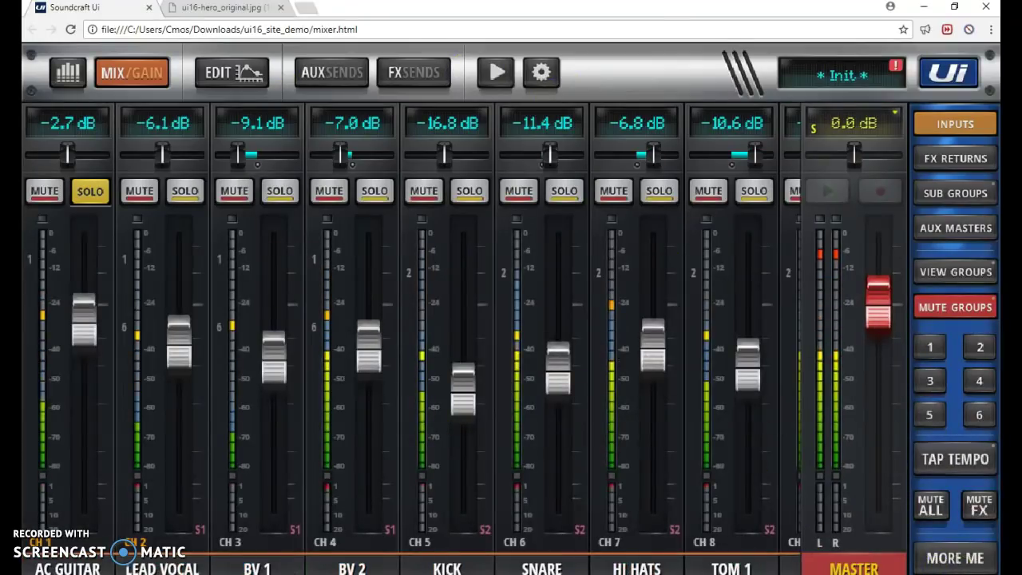
# Review the master's graphic EQ, compressor, FX returns and aux master levels (Aux 1–2 at -6.0 dB).
pyautogui.click(859, 563)
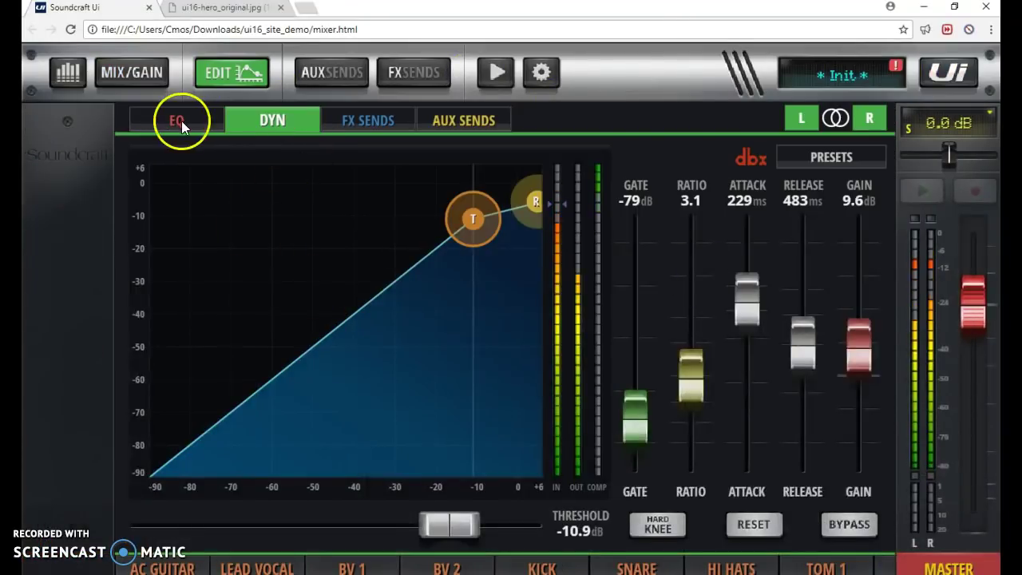
pyautogui.click(181, 120)
pyautogui.click(498, 266)
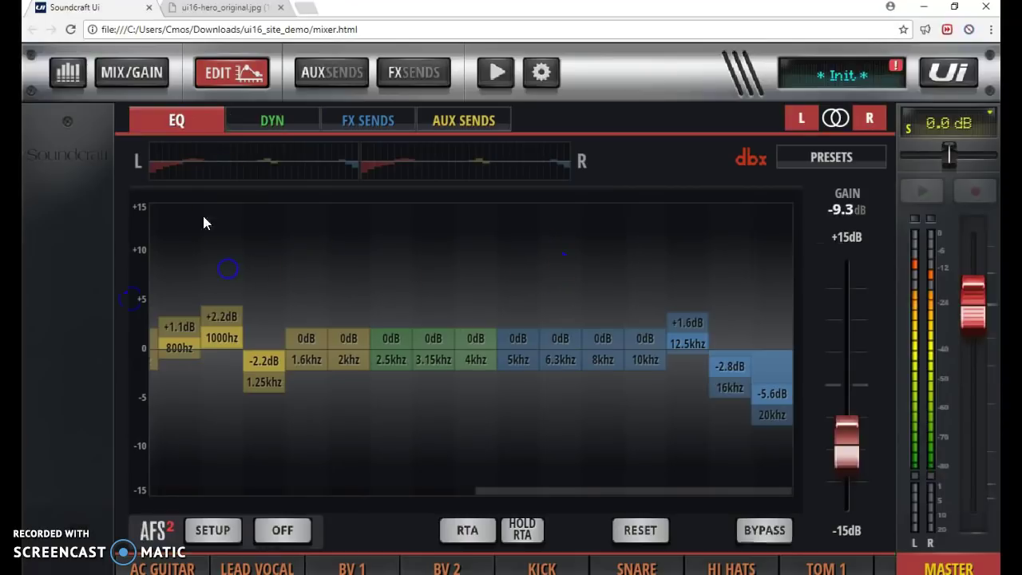
pyautogui.click(272, 120)
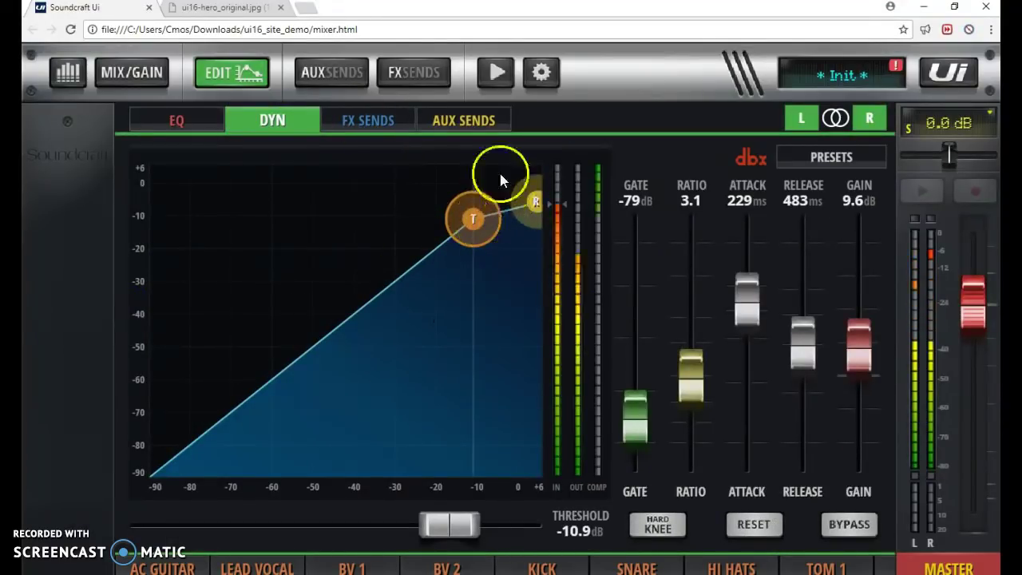
pyautogui.click(369, 121)
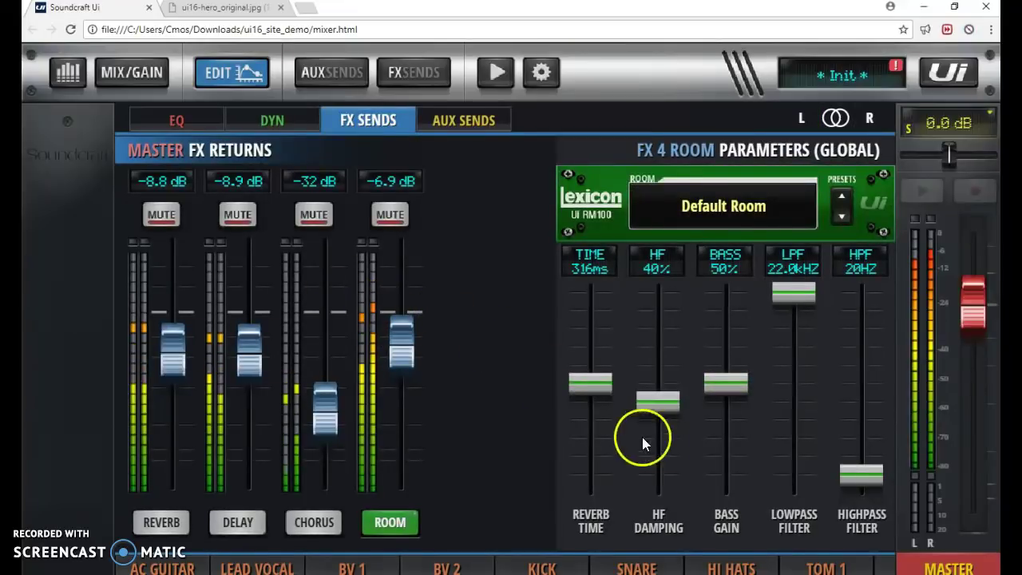
pyautogui.click(462, 122)
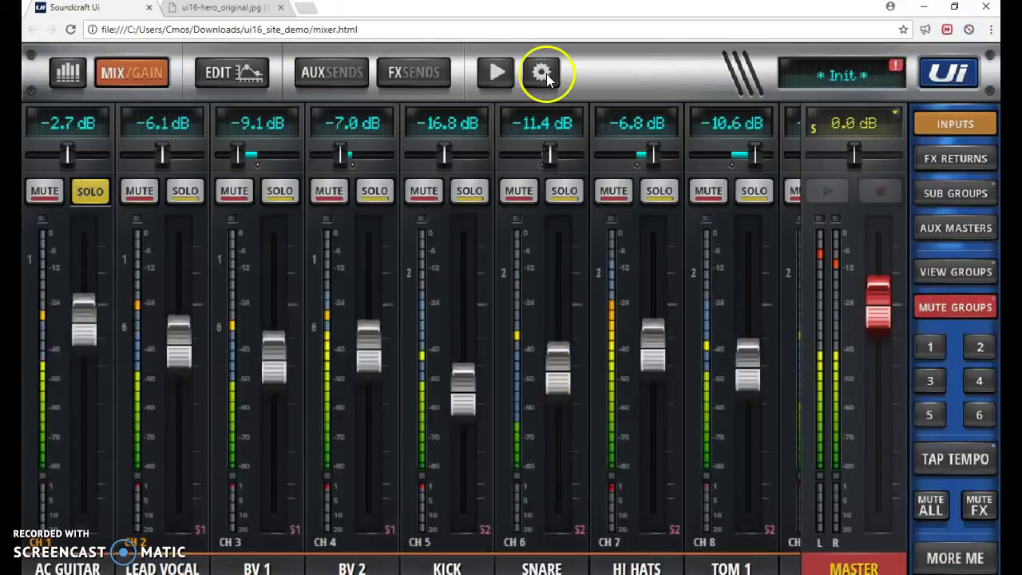
# Check network status, then enable Local Aux Control for AUX 1 and AUX 2 under Access.
pyautogui.click(543, 72)
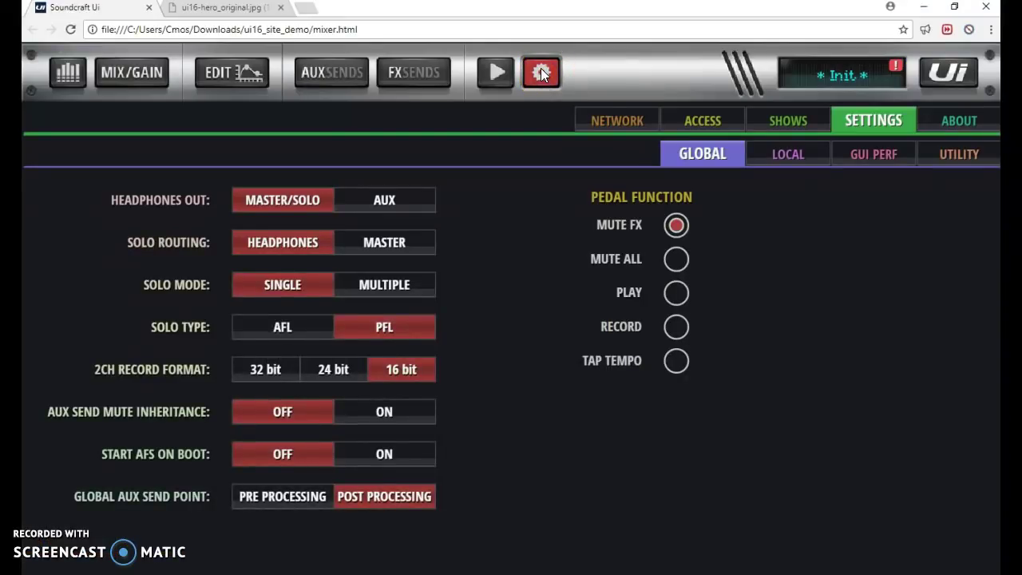
pyautogui.click(292, 210)
pyautogui.click(602, 128)
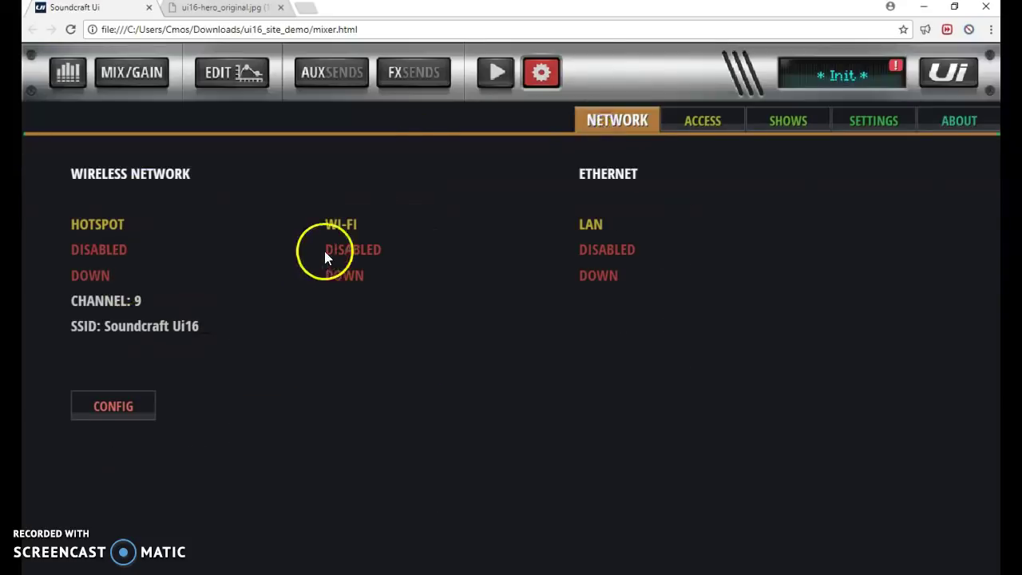
pyautogui.click(707, 113)
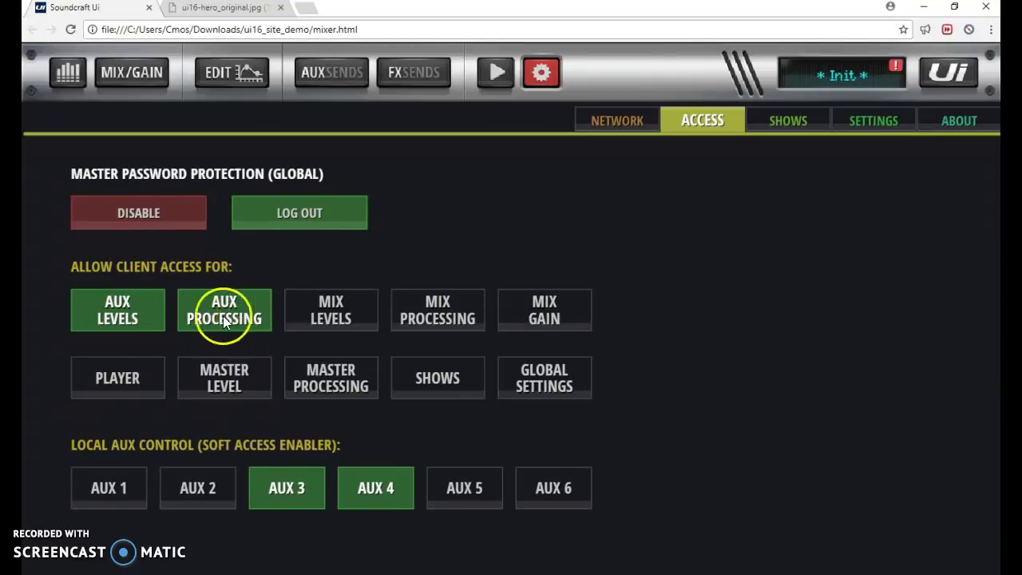
pyautogui.click(191, 489)
pyautogui.click(137, 483)
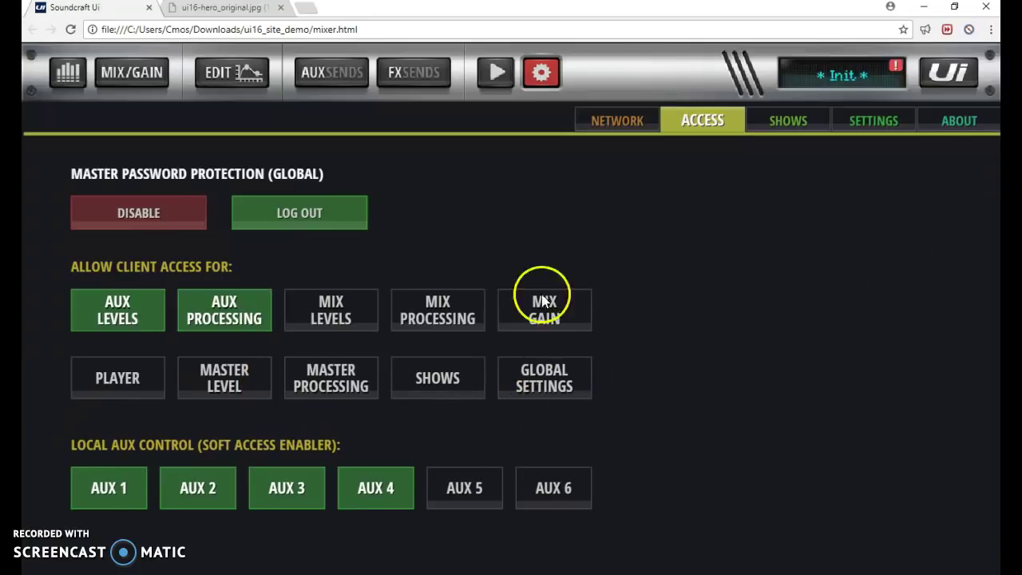
pyautogui.click(783, 128)
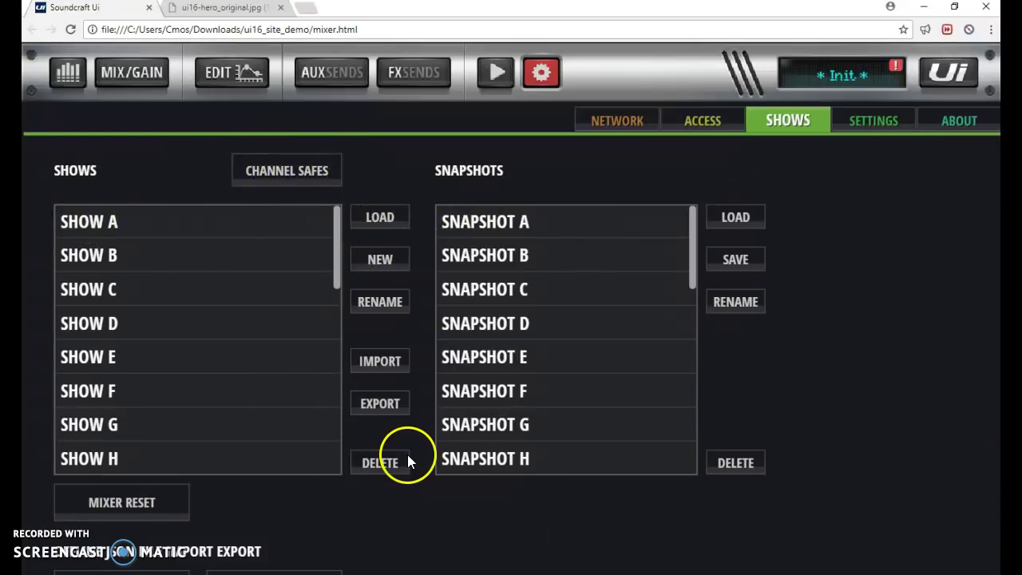
# Attempt to create a new show and save the current mix to Snapshot A.
pyautogui.click(379, 263)
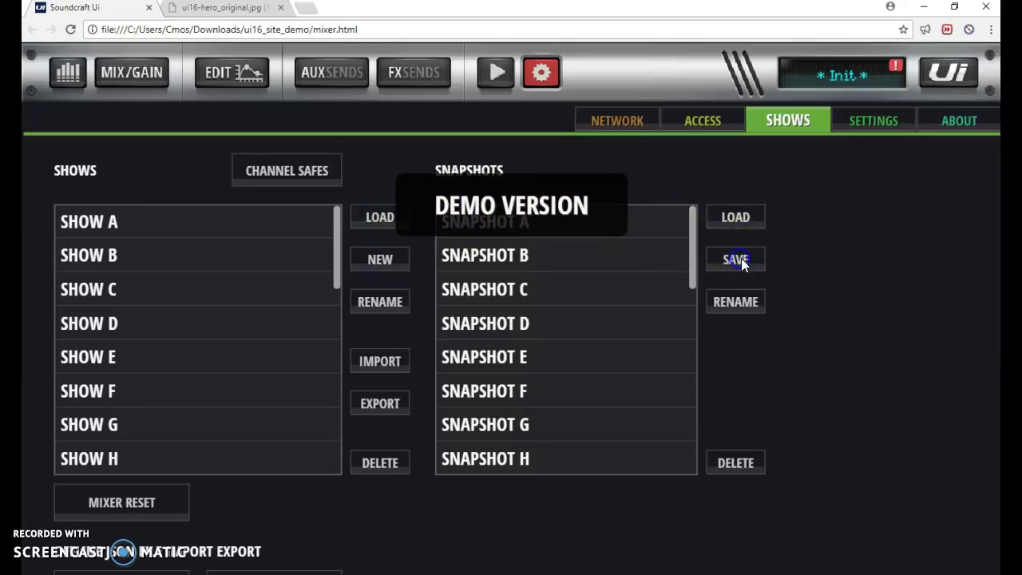
pyautogui.click(631, 226)
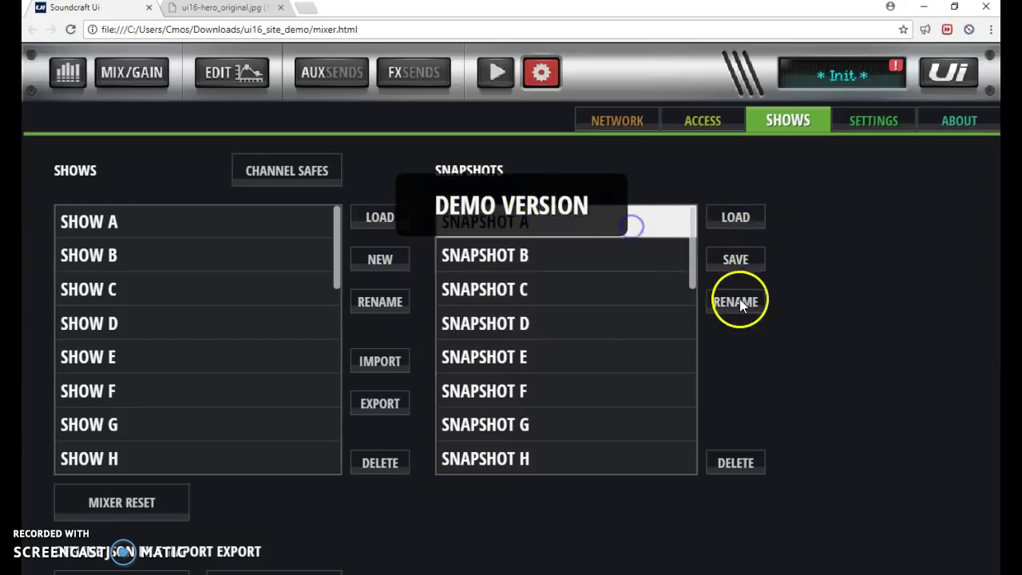
pyautogui.click(734, 262)
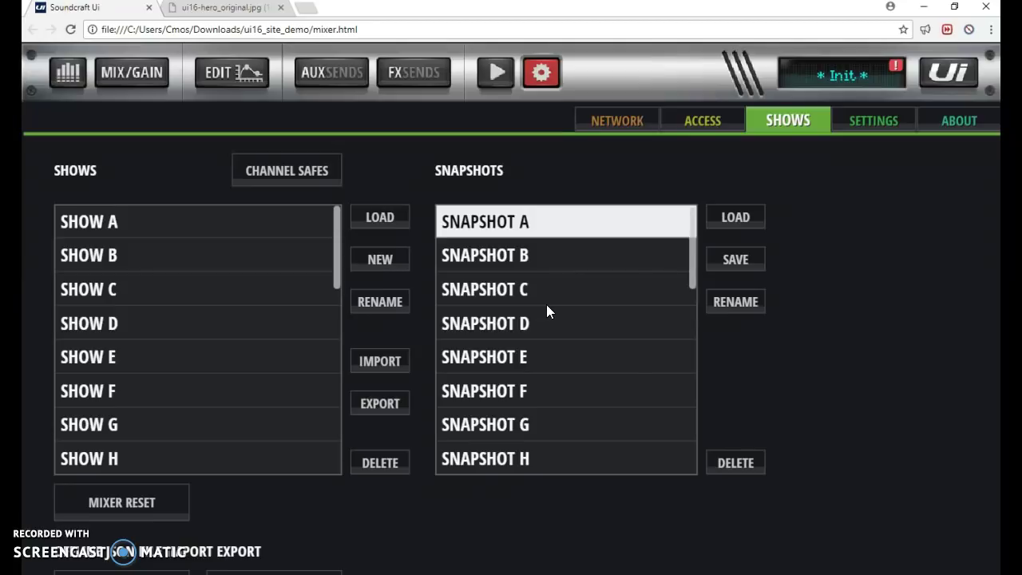
# Browse the About, Shows, Local, GUI Perf and Utility pages before returning to Global settings.
pyautogui.click(851, 121)
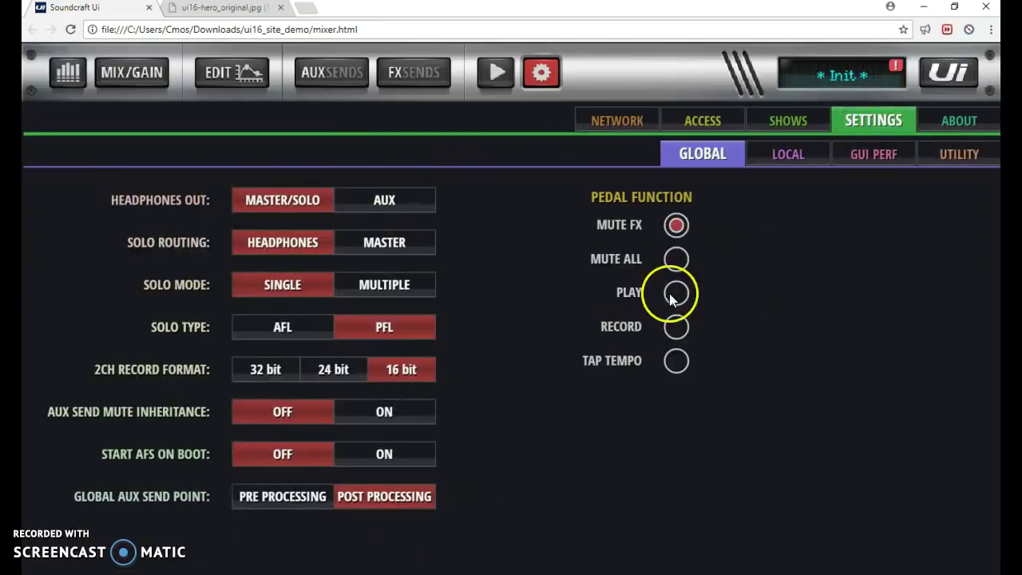
pyautogui.click(952, 119)
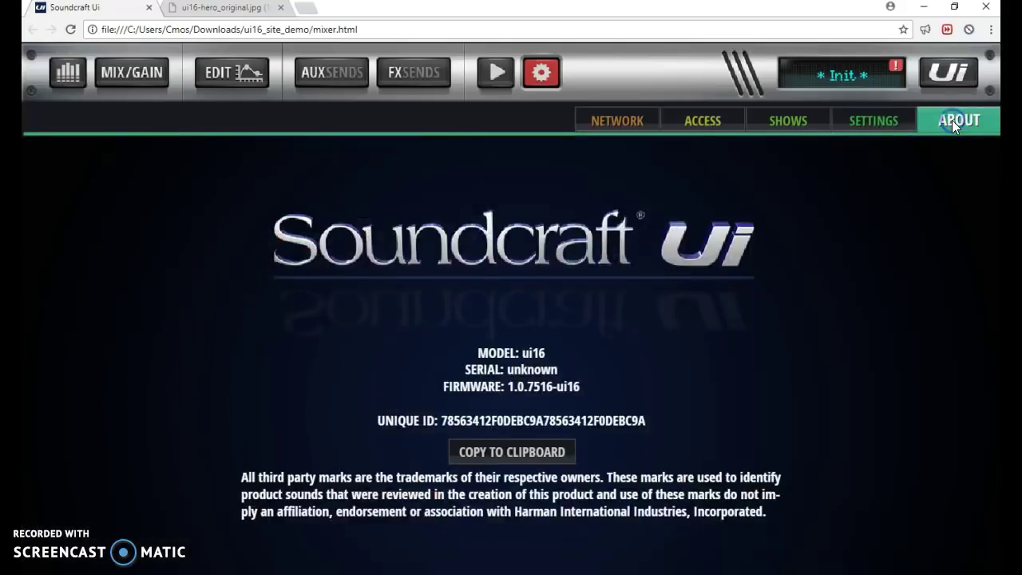
pyautogui.click(892, 120)
pyautogui.click(779, 120)
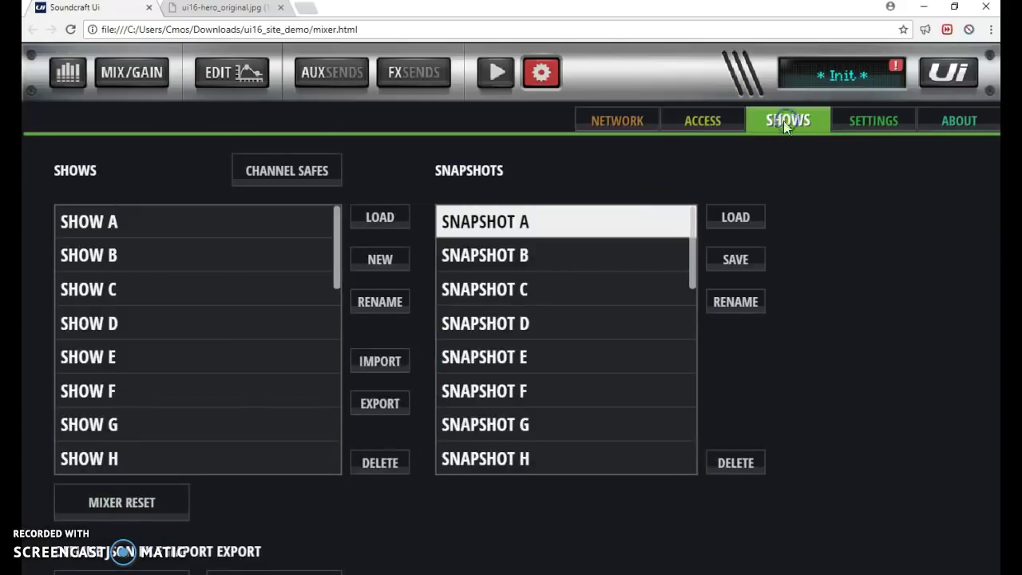
pyautogui.click(866, 119)
pyautogui.click(802, 153)
pyautogui.click(866, 154)
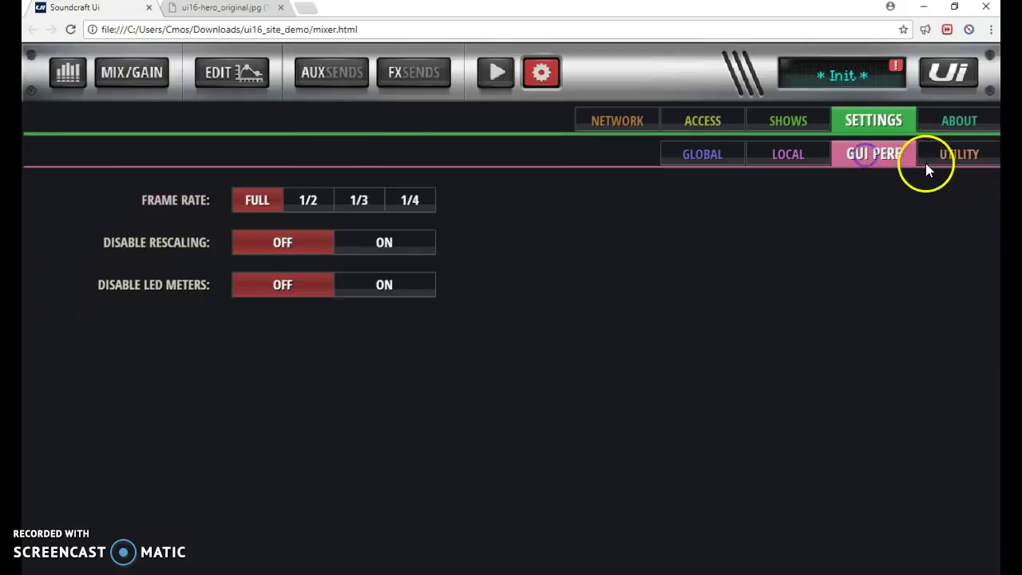
pyautogui.click(925, 161)
pyautogui.click(704, 150)
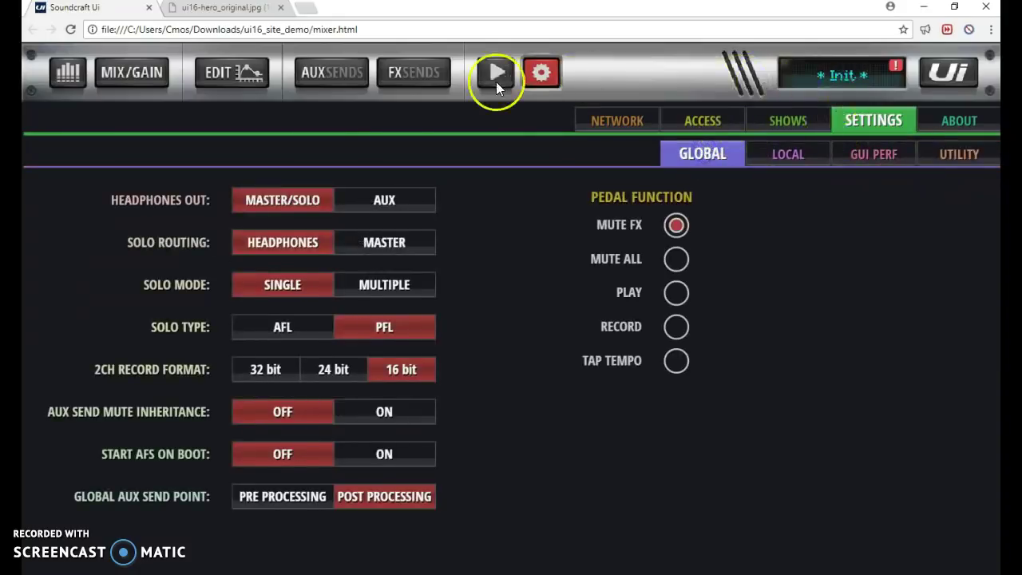